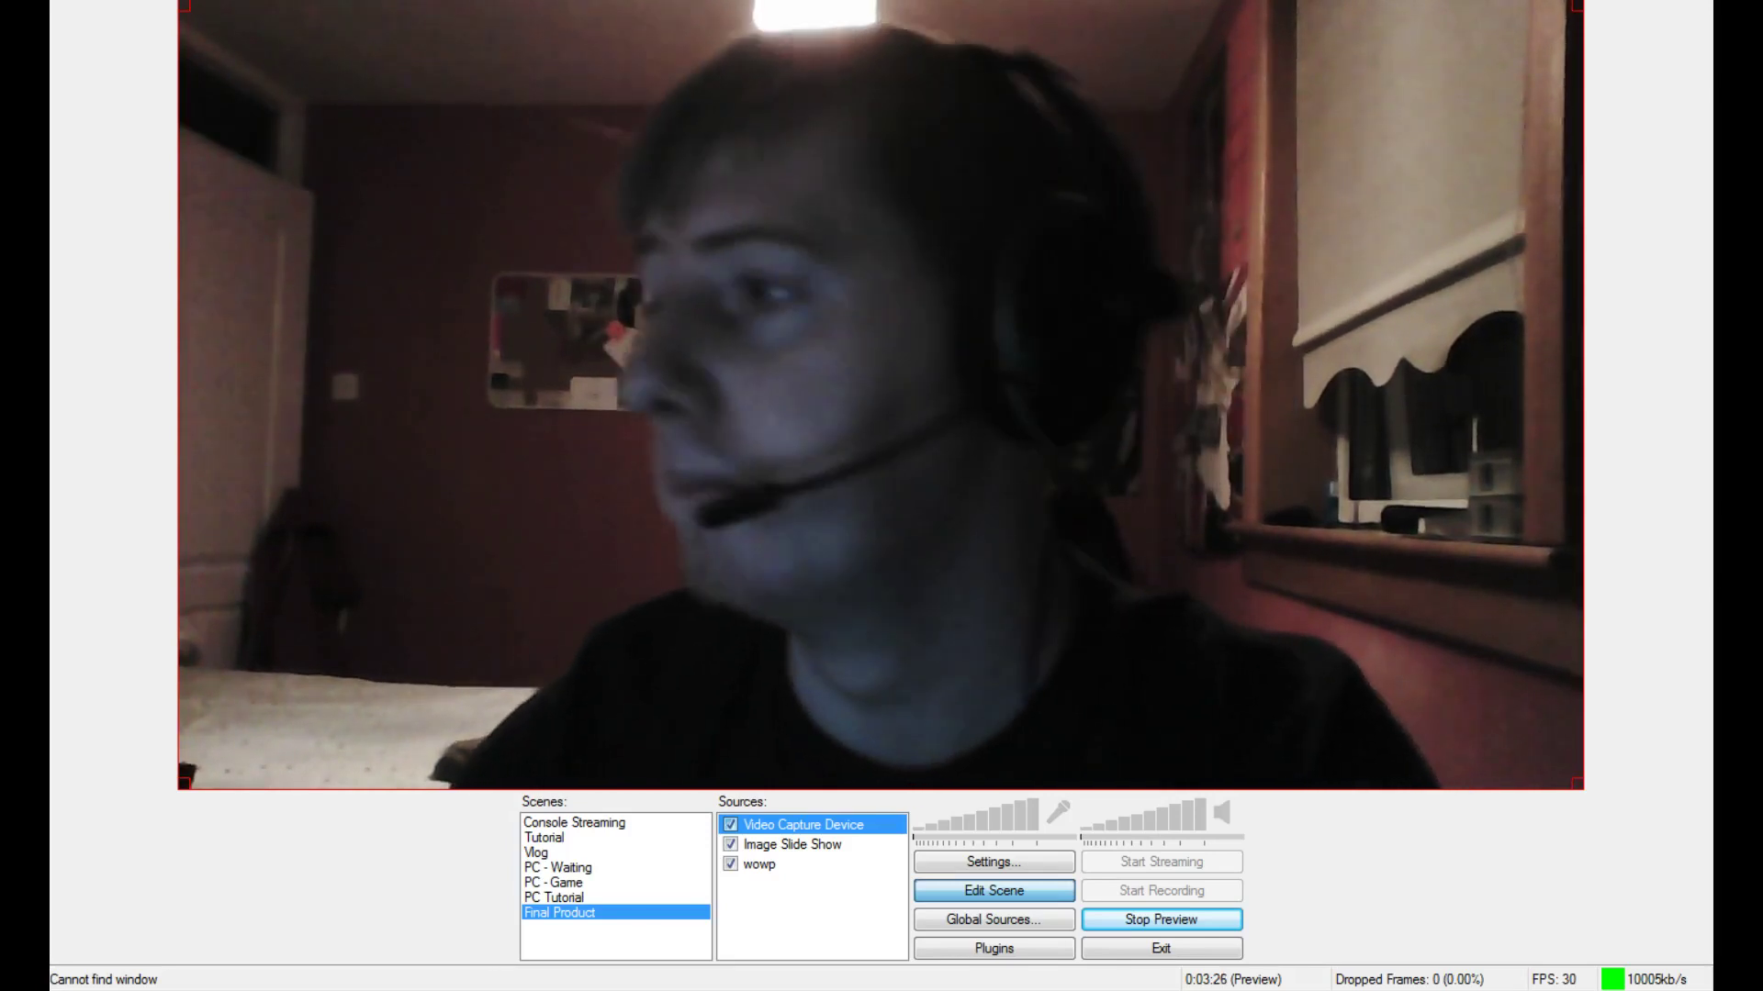
# Delete the Image Slide Show and wowp sources, then hide the Video Capture Device source
pyautogui.click(762, 844)
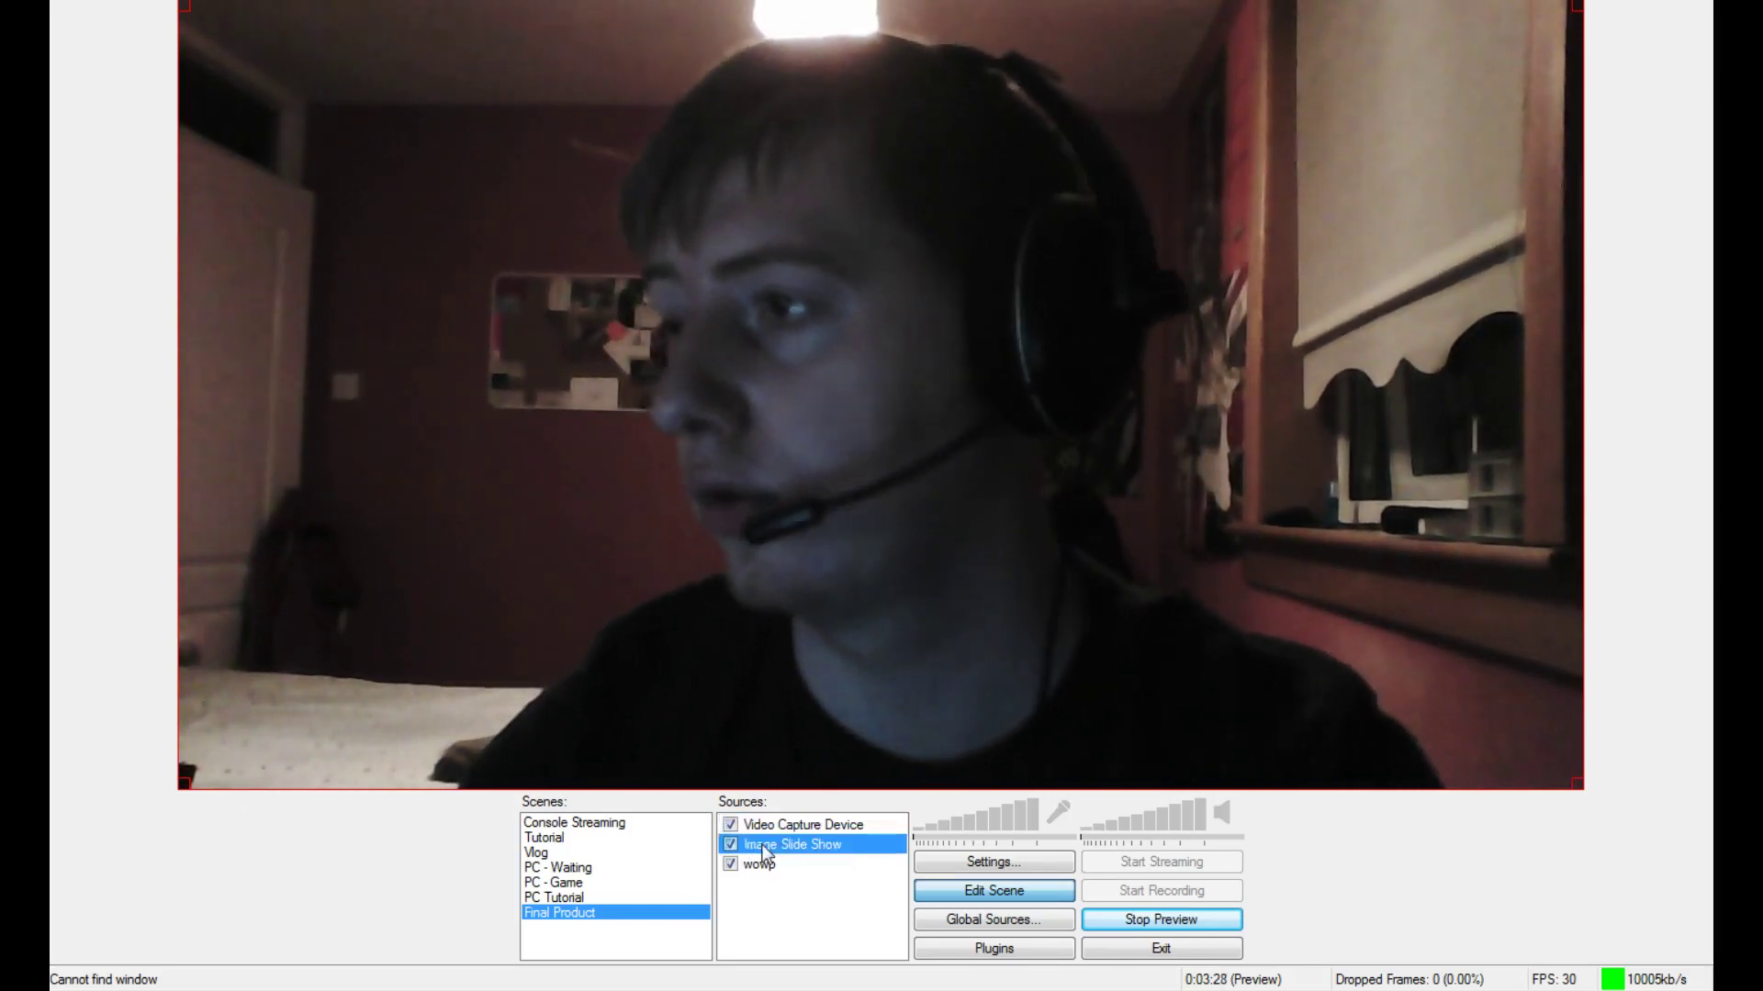
pyautogui.press('Delete')
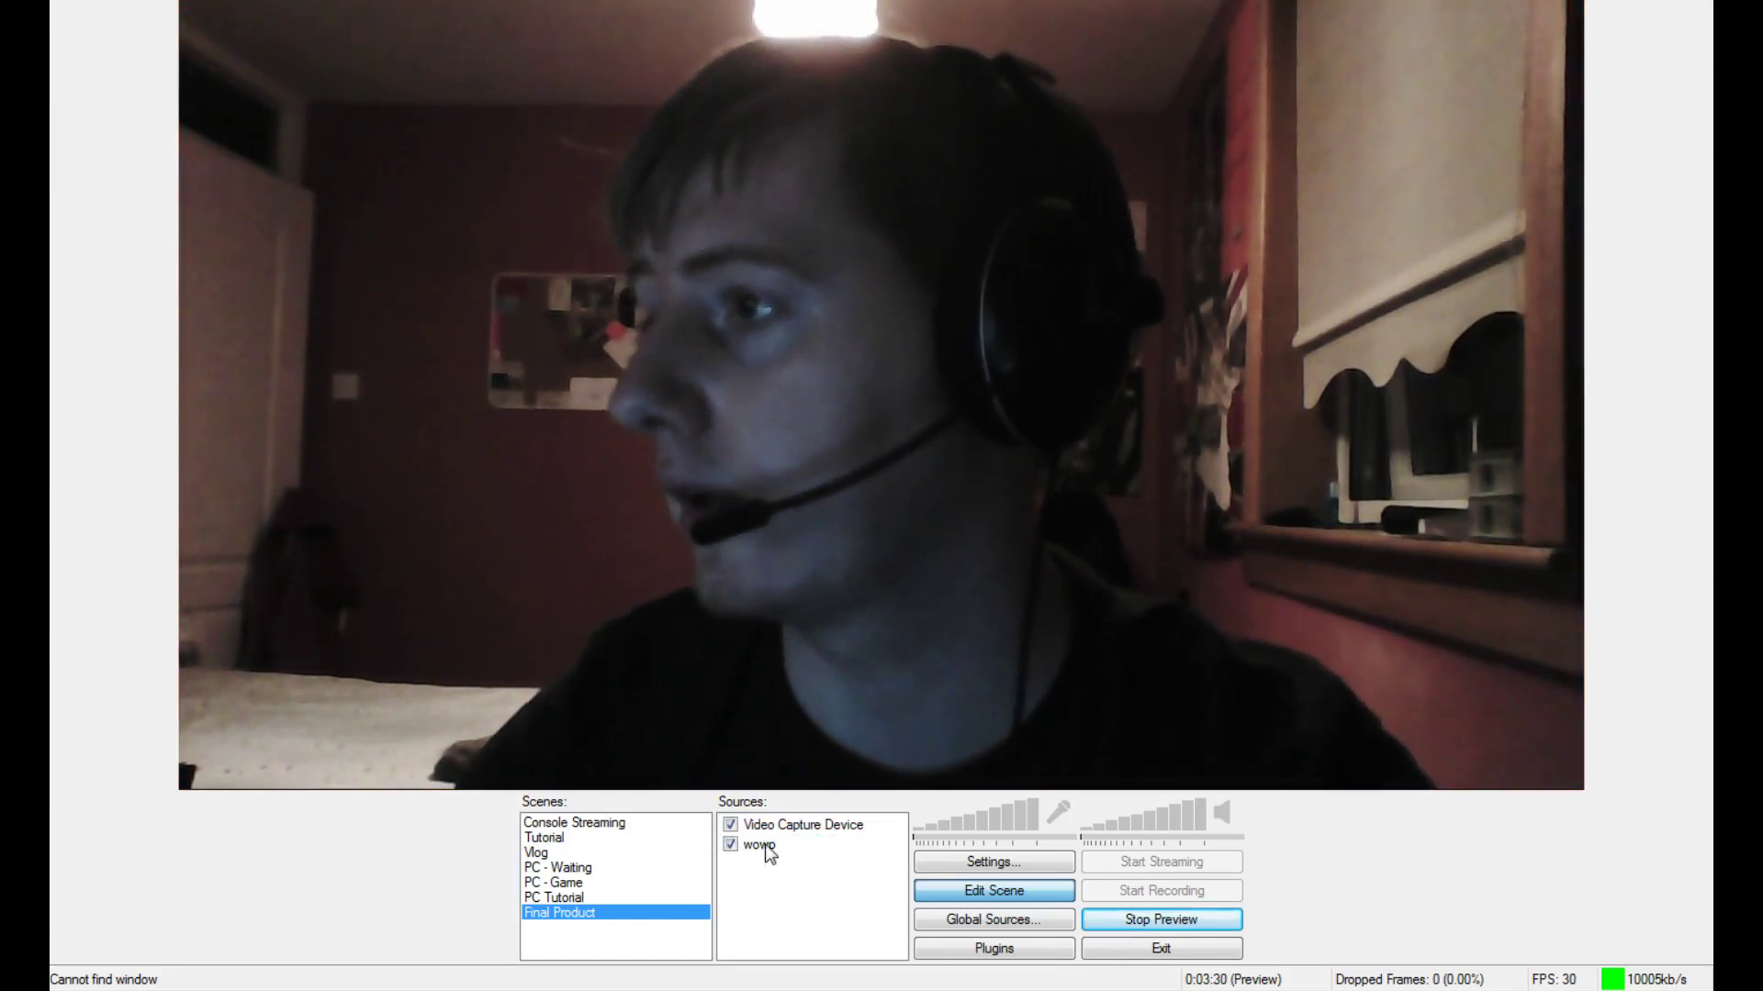
pyautogui.click(764, 844)
pyautogui.press('Delete')
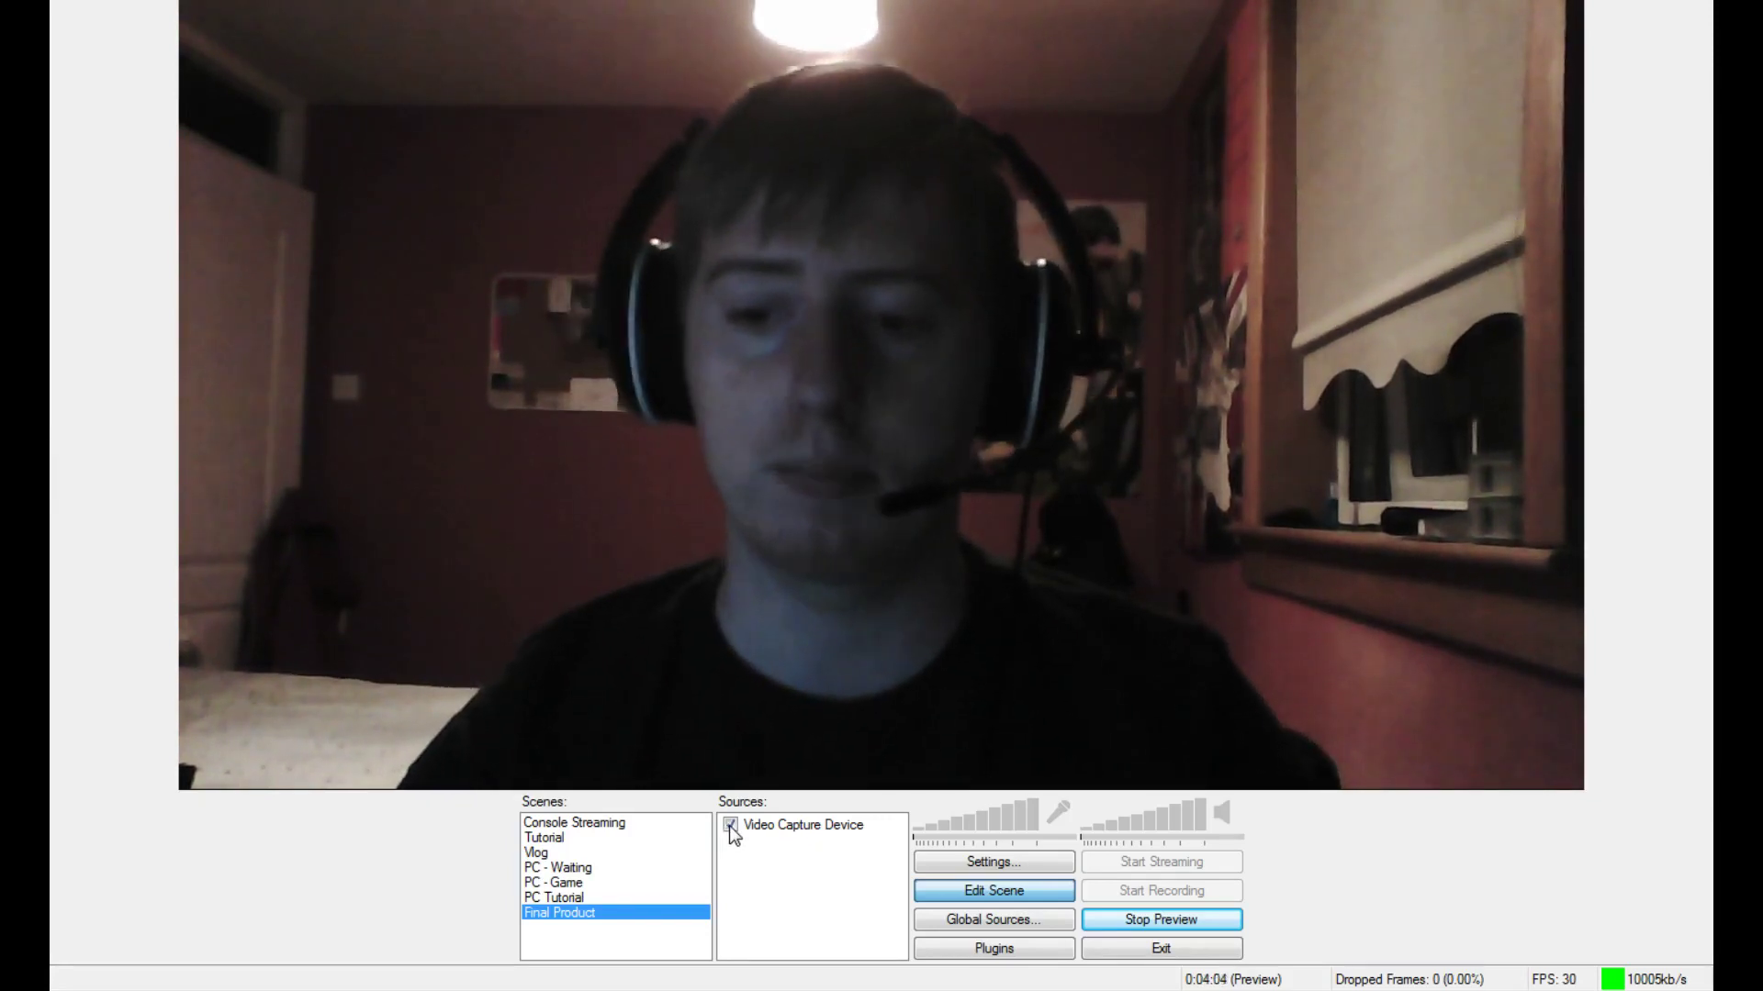
pyautogui.click(729, 824)
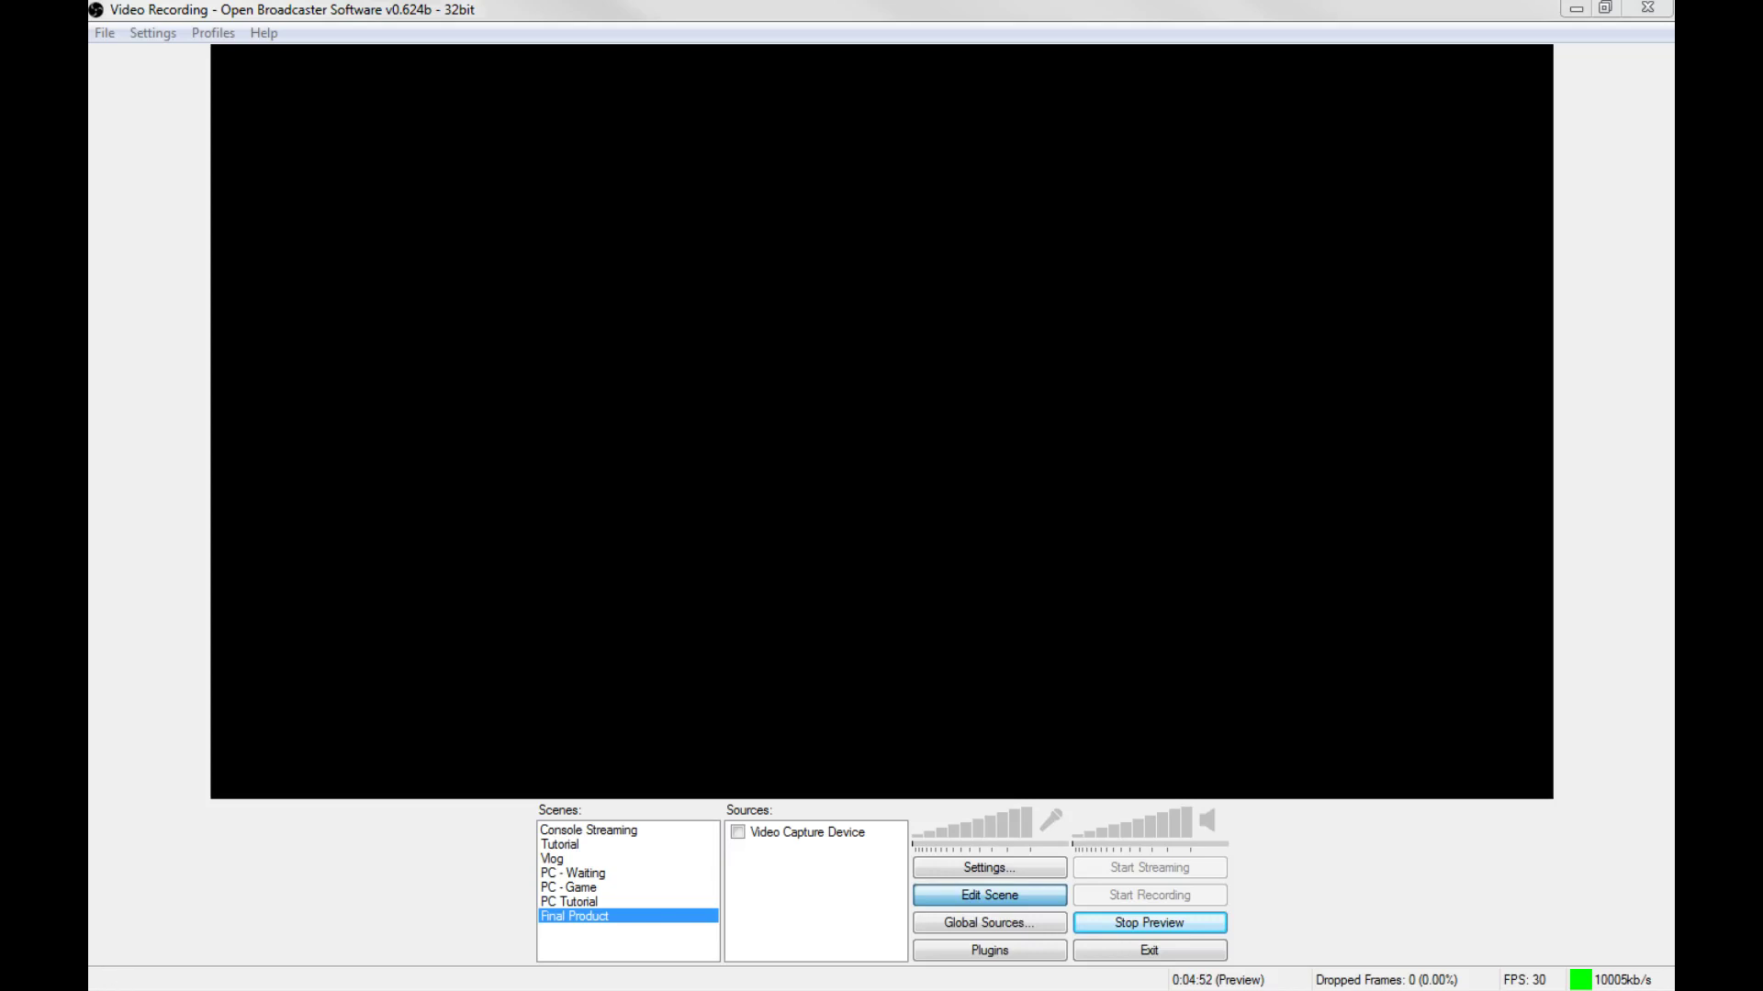
# Add a Game Capture source with the default name, capturing World of Warplanes
pyautogui.rightClick(777, 878)
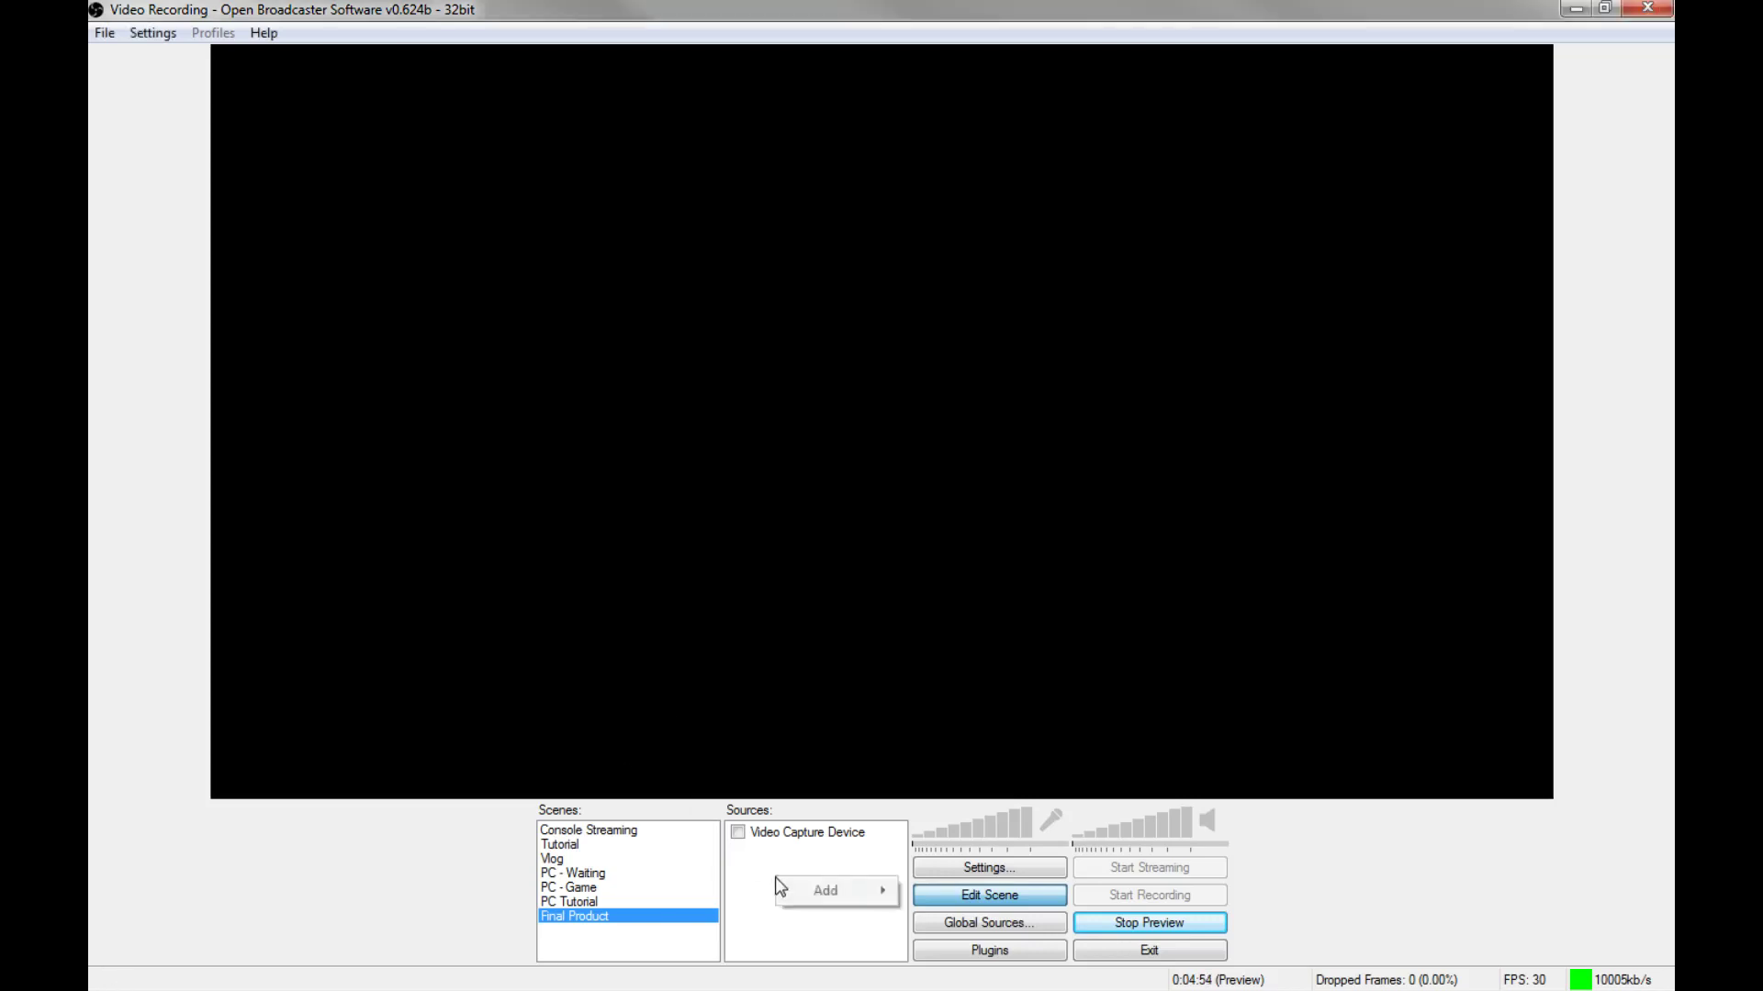
pyautogui.moveTo(824, 885)
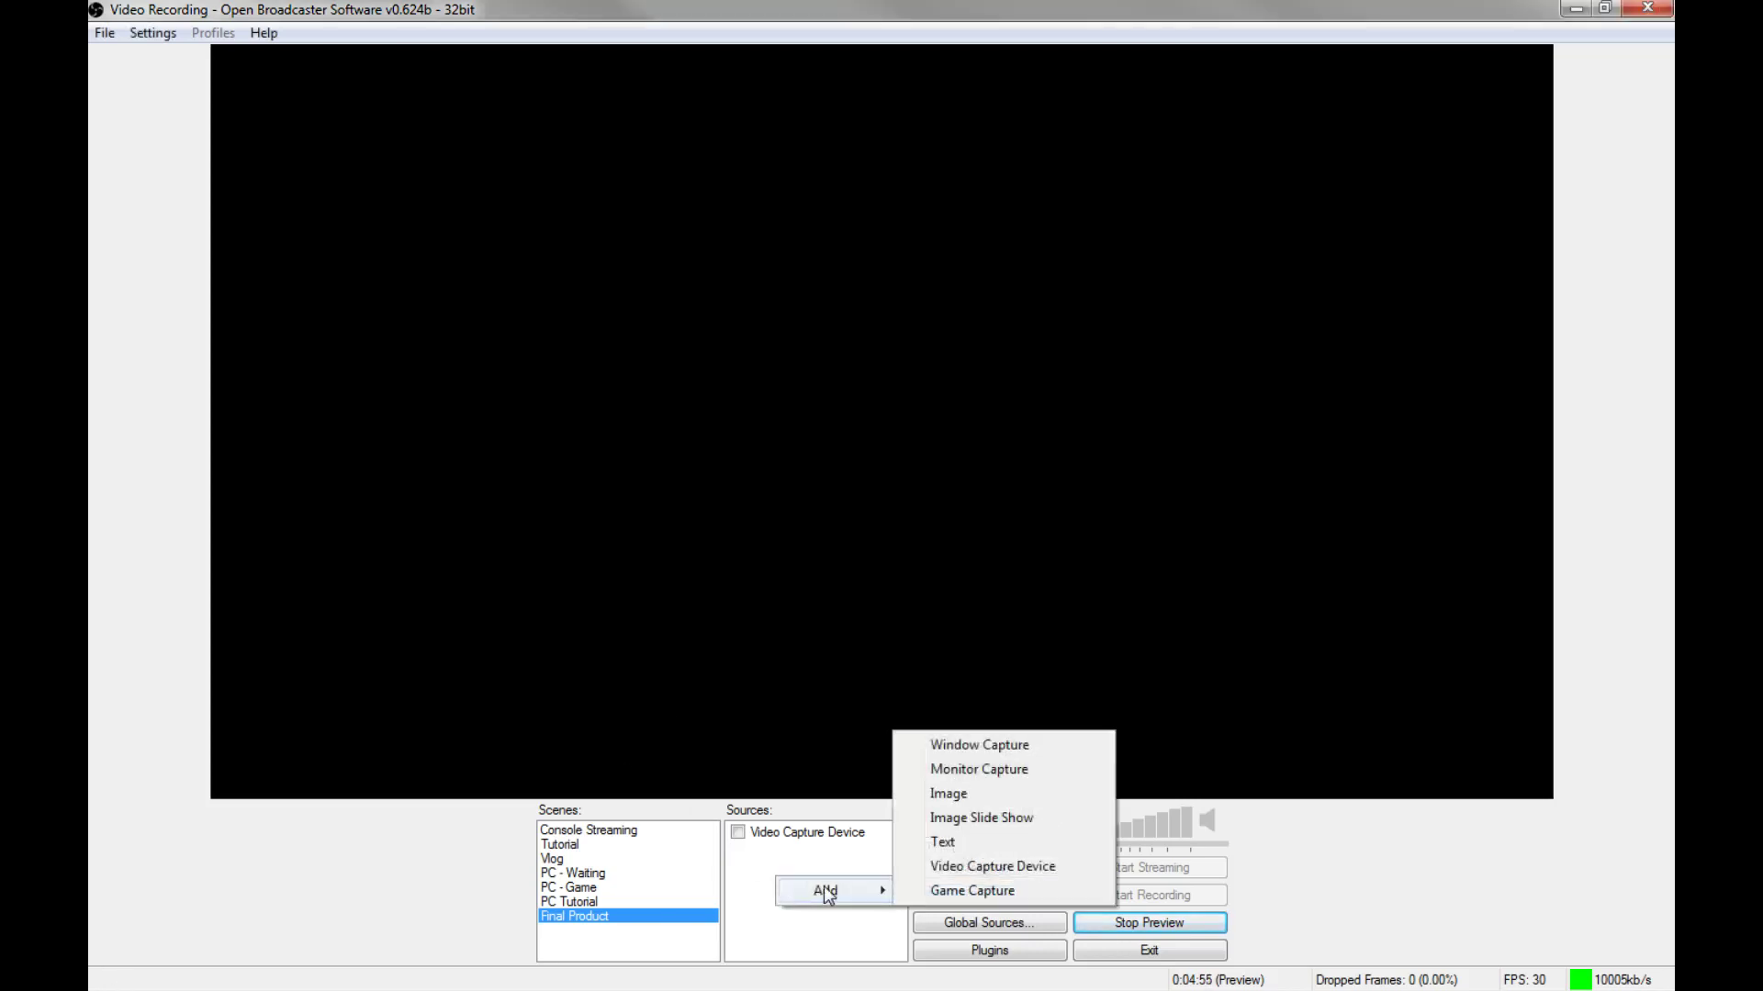
pyautogui.click(1000, 894)
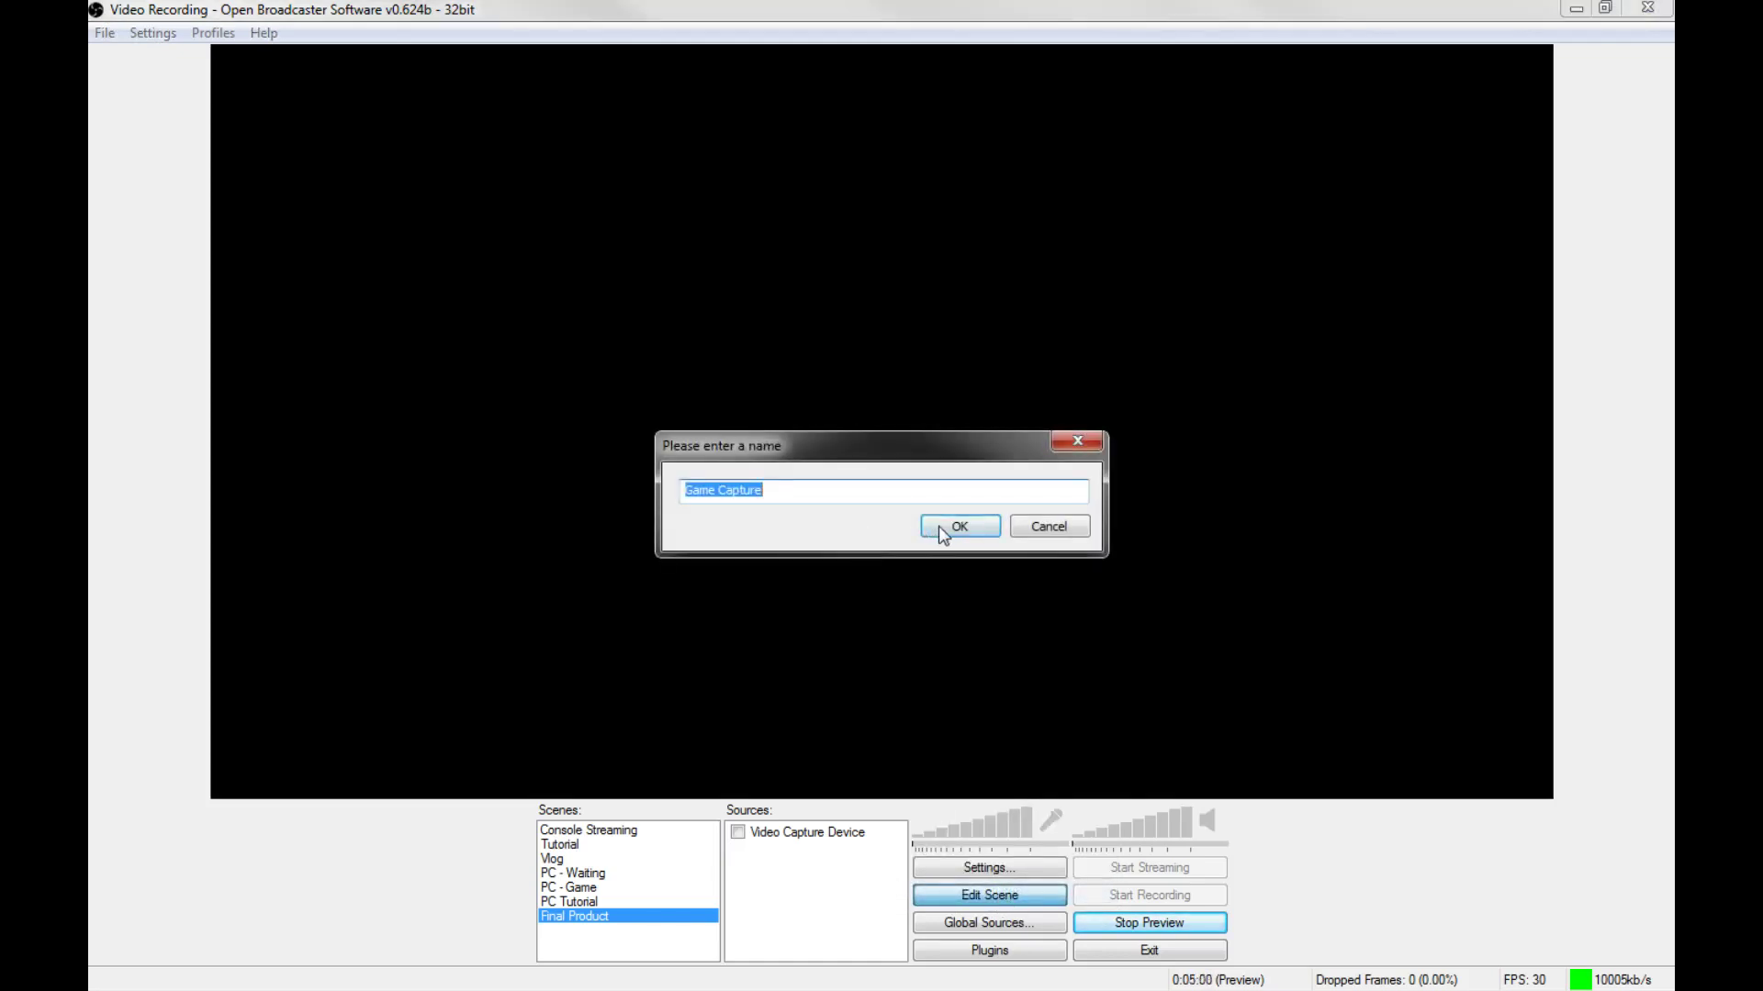
pyautogui.click(943, 533)
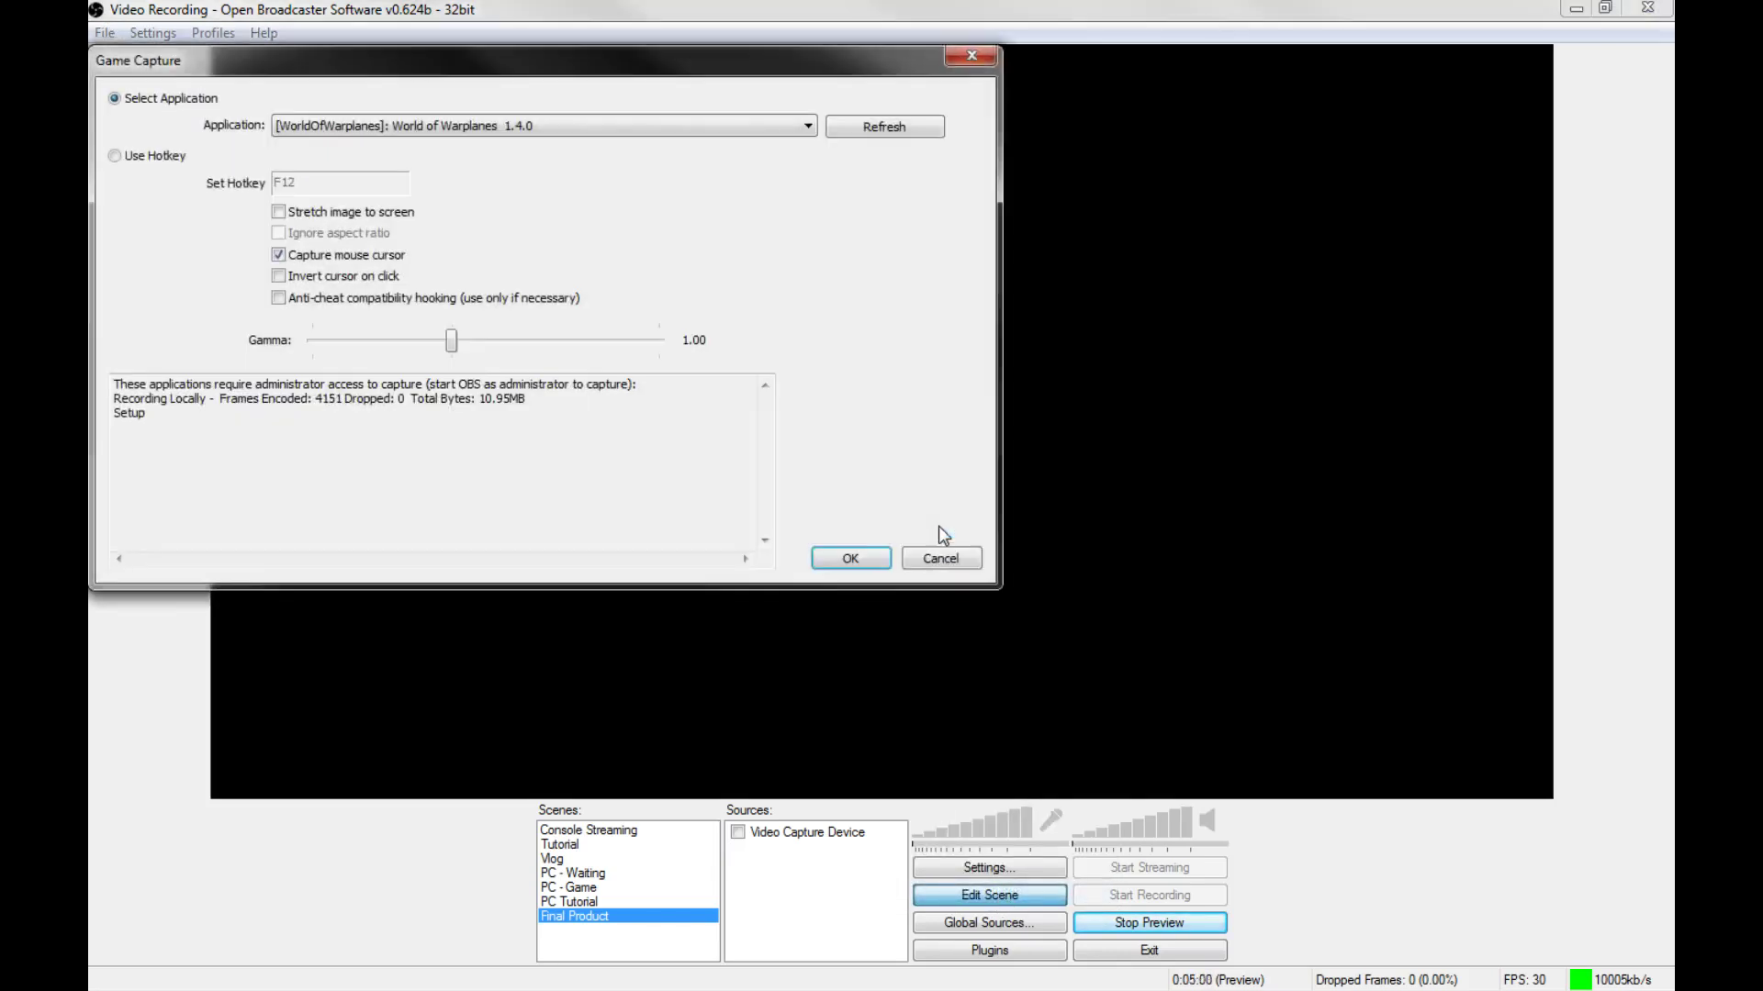
pyautogui.click(828, 560)
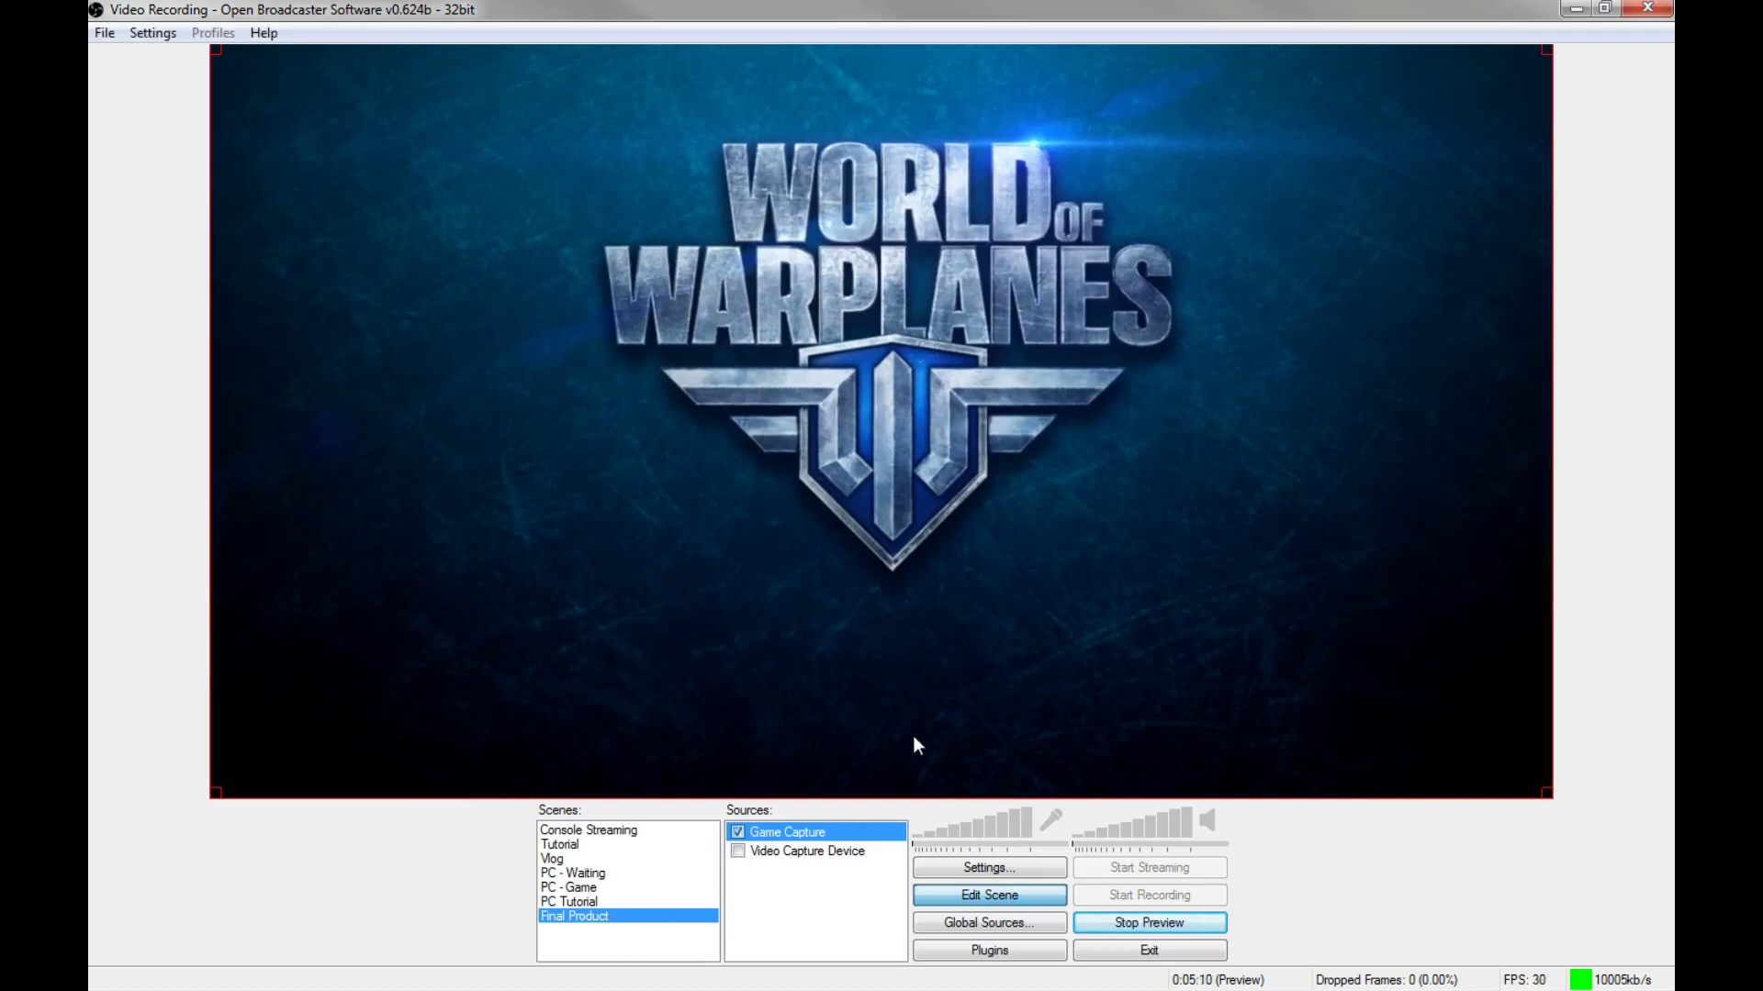
pyautogui.rightClick(806, 873)
pyautogui.moveTo(891, 904)
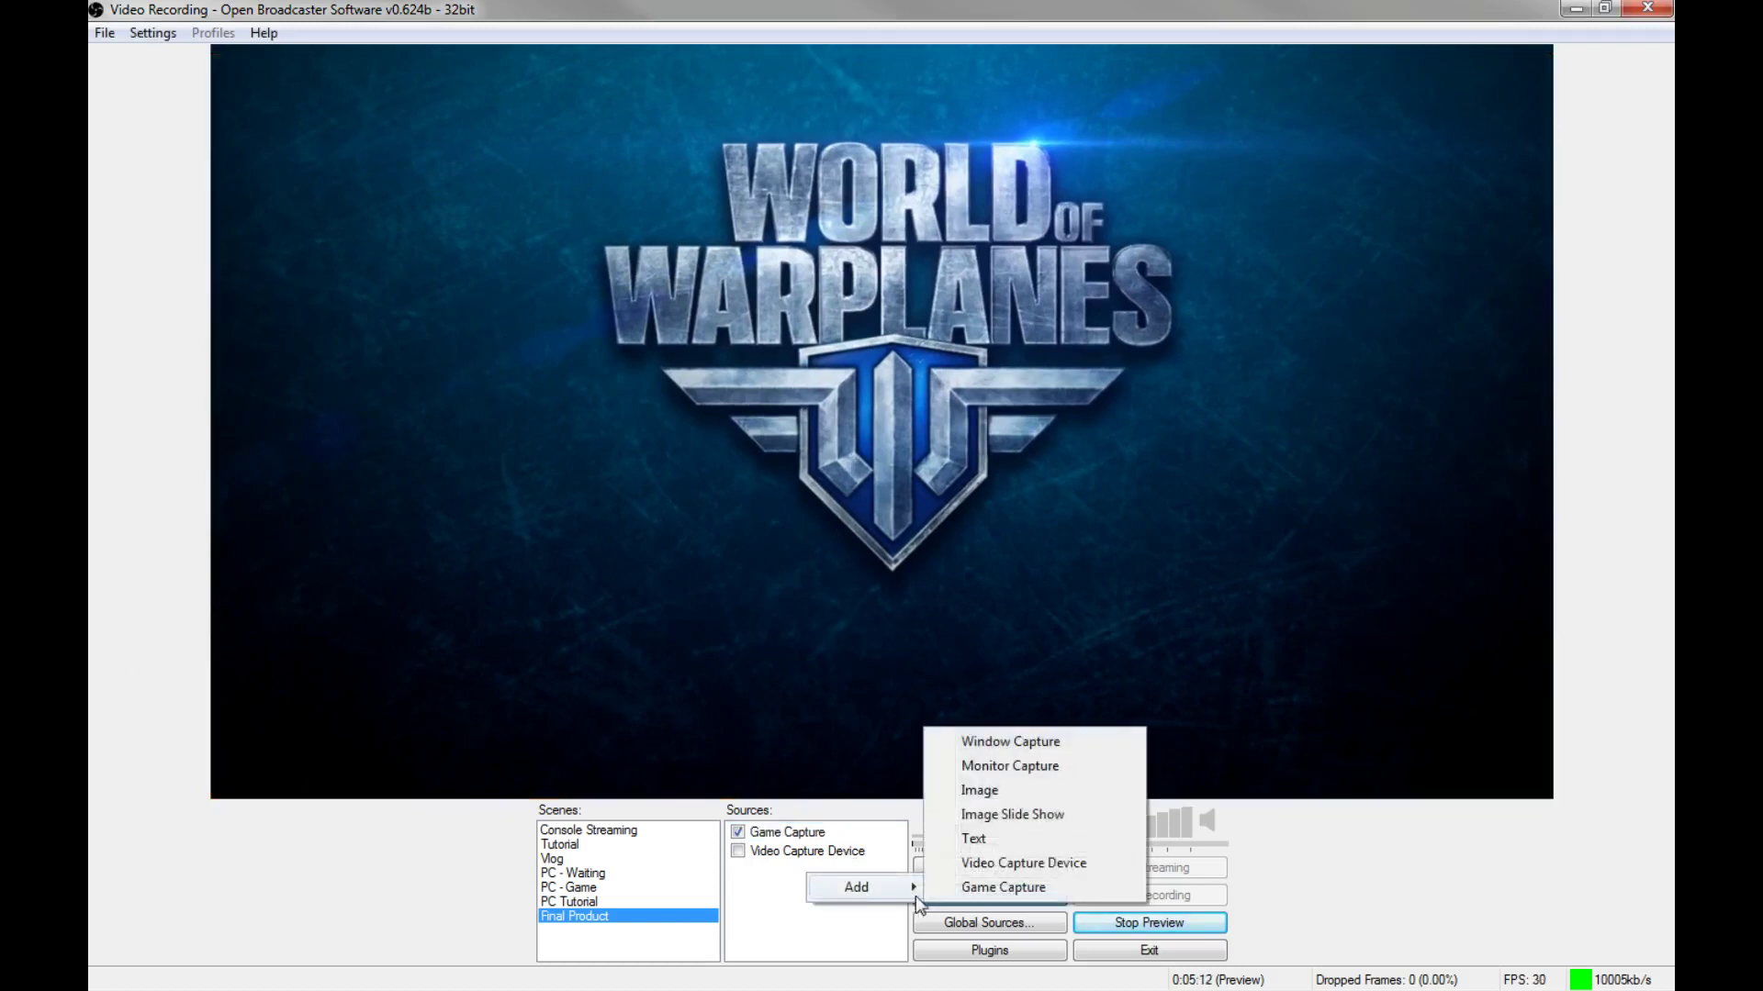
# Add an Image Slide Show source with 5 seconds between images and fading disabled
pyautogui.click(1013, 815)
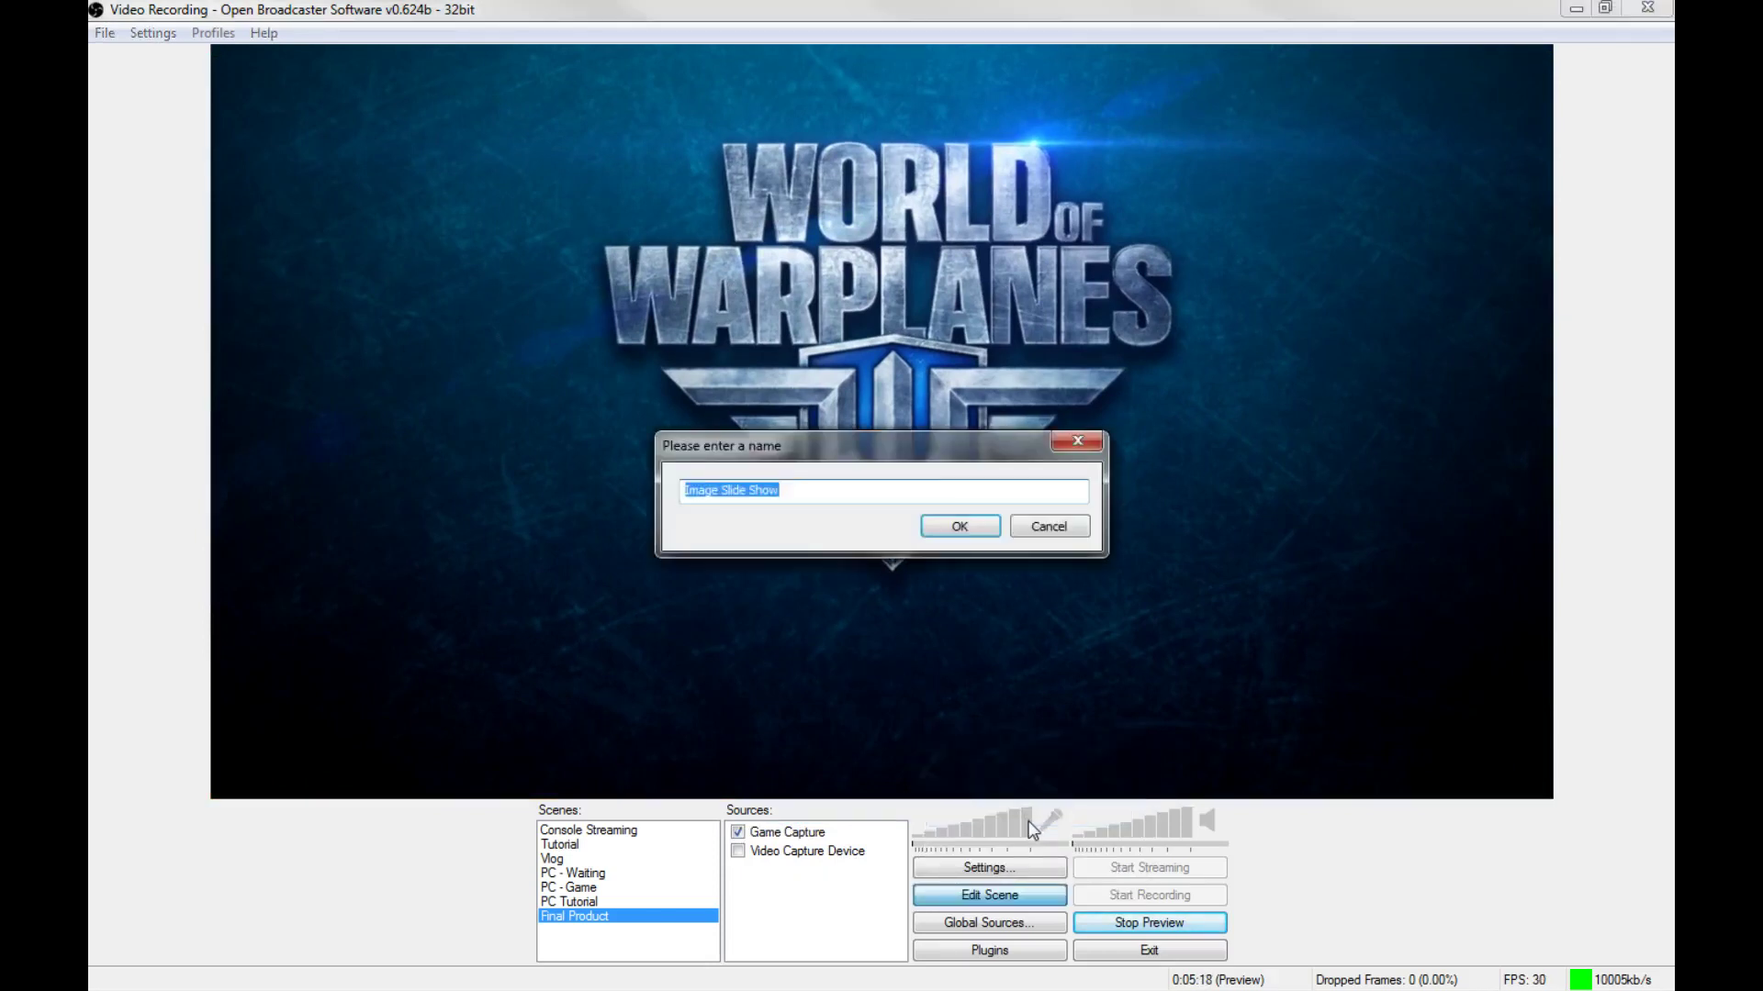
pyautogui.click(968, 532)
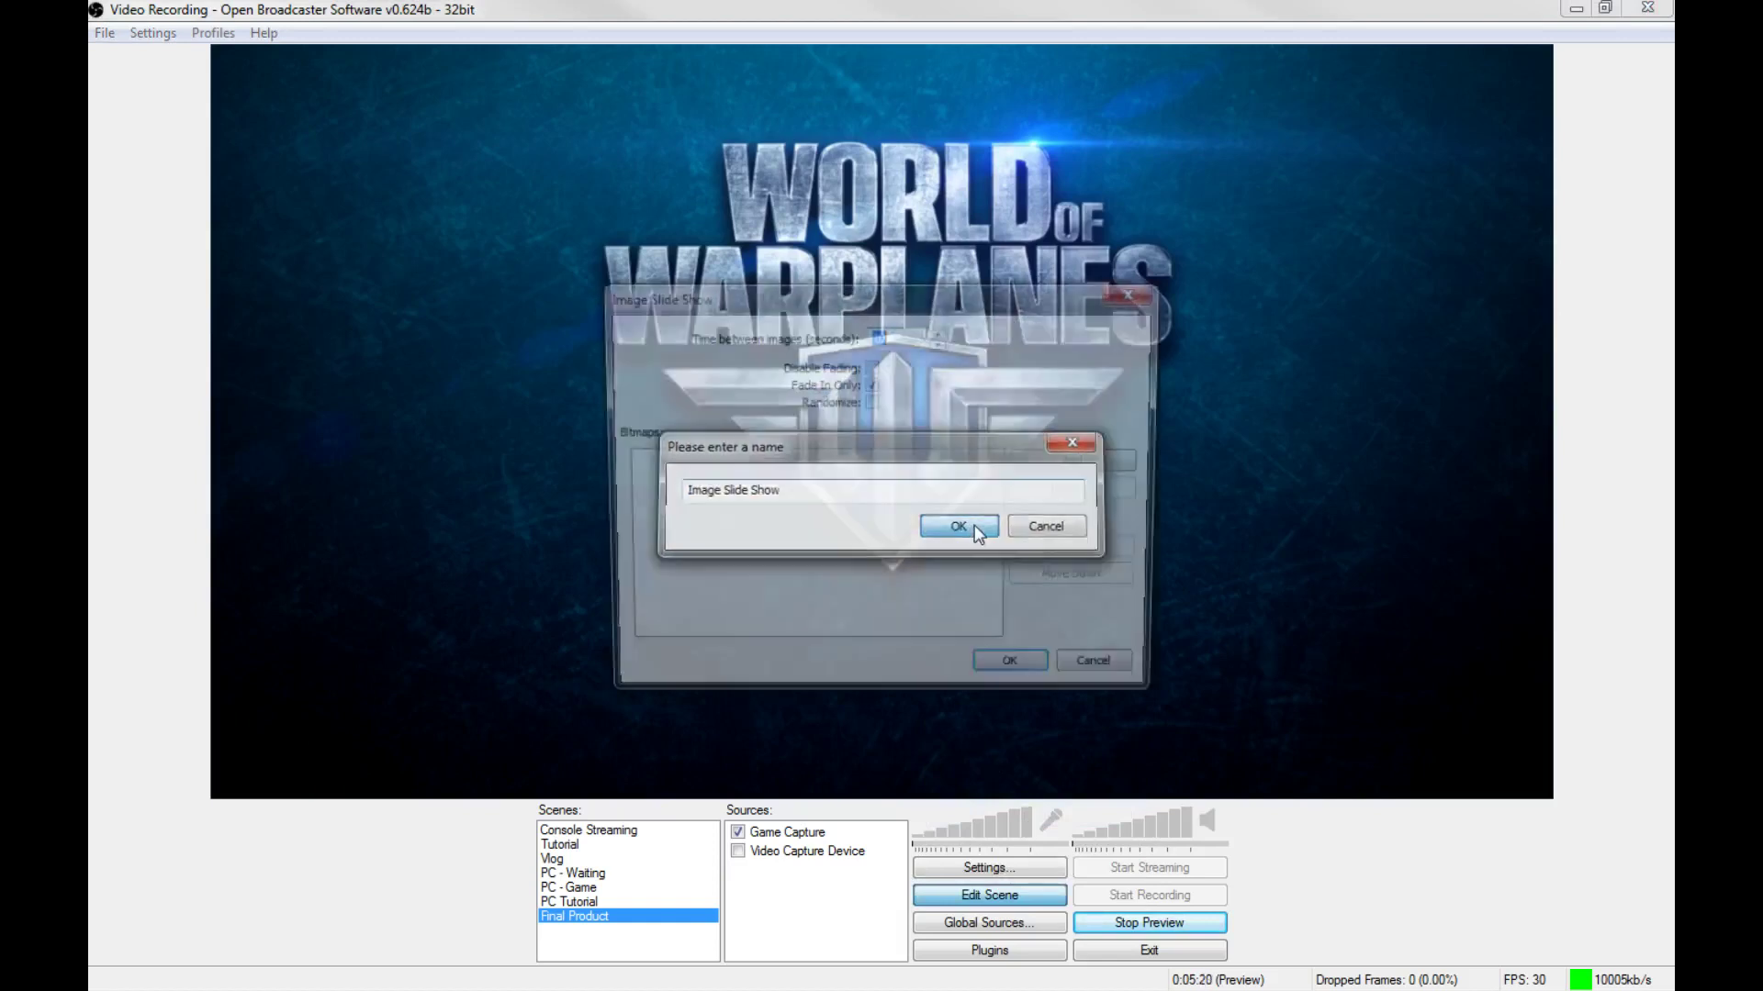
pyautogui.click(872, 385)
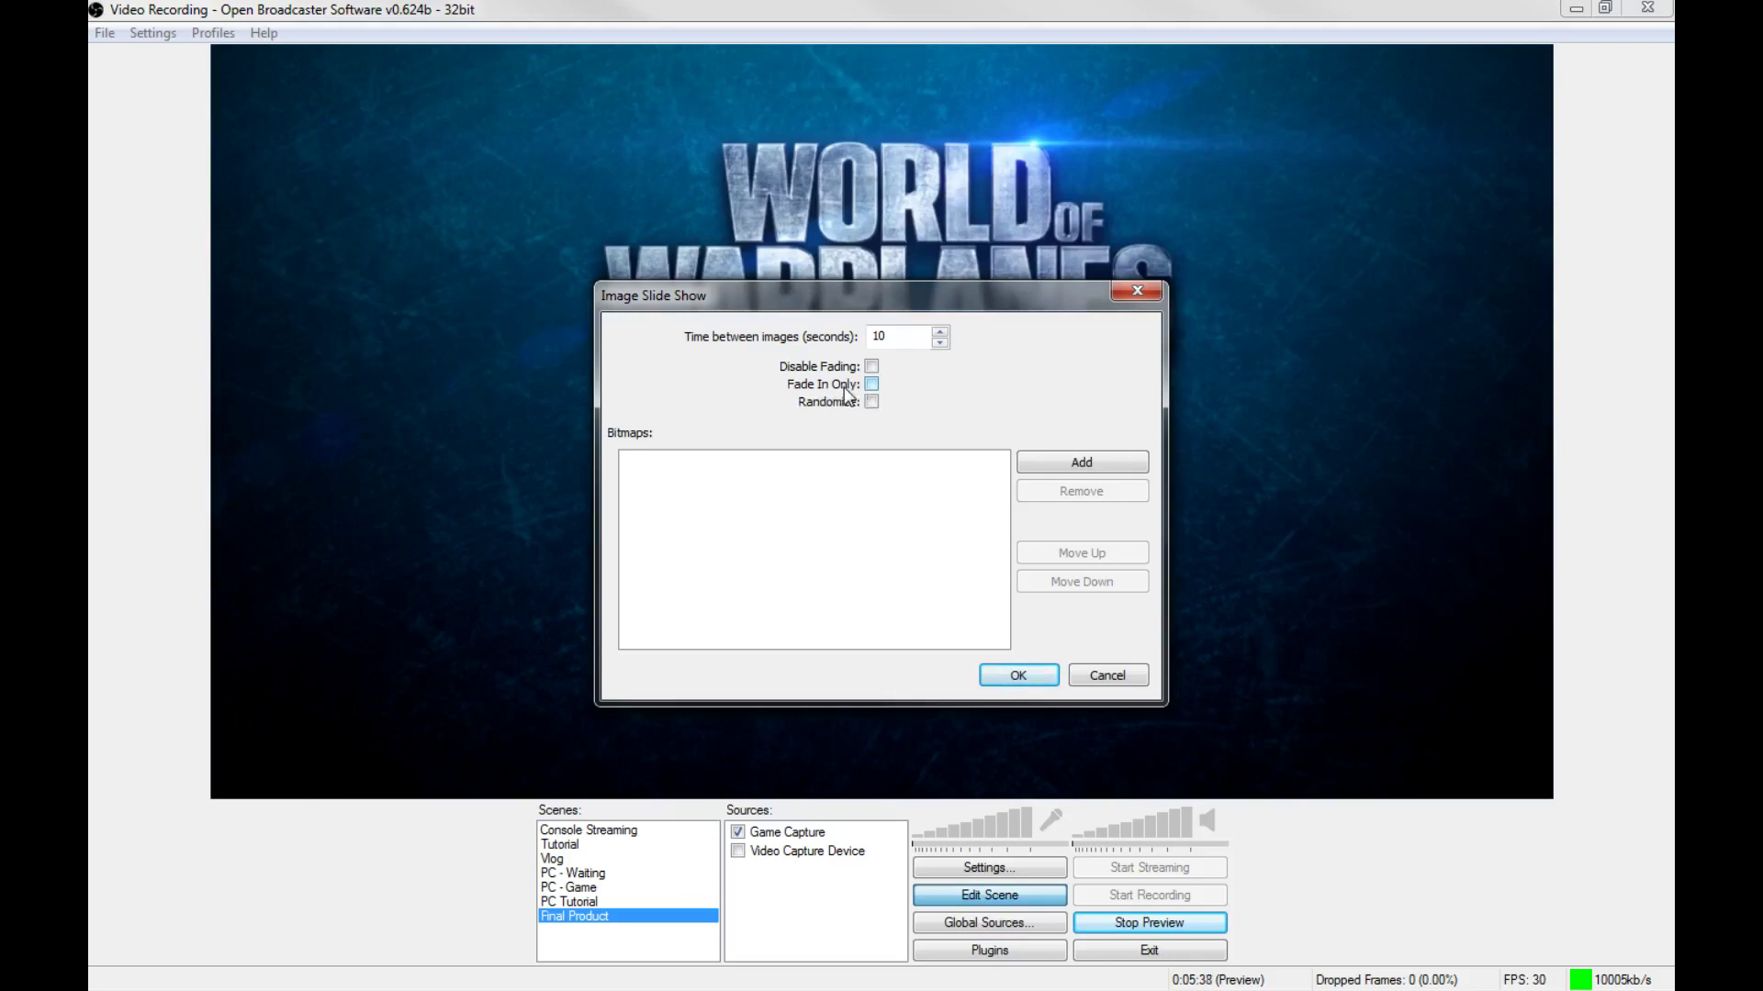
pyautogui.click(870, 367)
pyautogui.moveTo(944, 345); pyautogui.dragTo(944, 344)
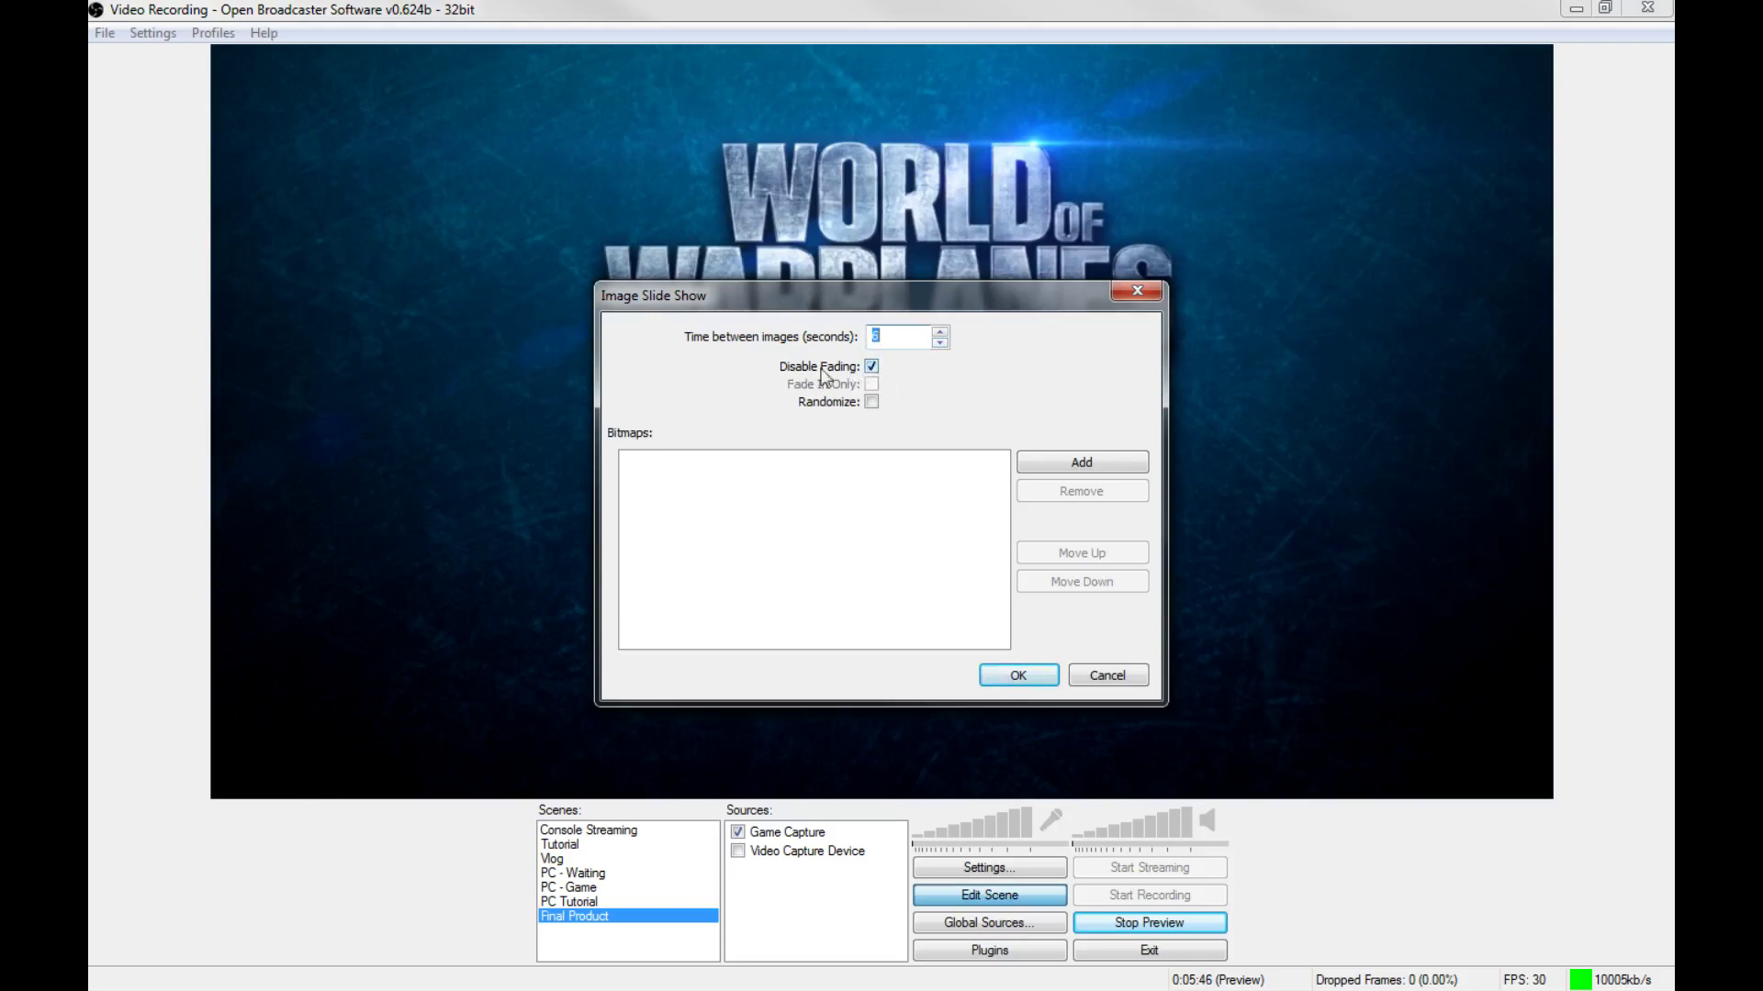
pyautogui.click(1065, 466)
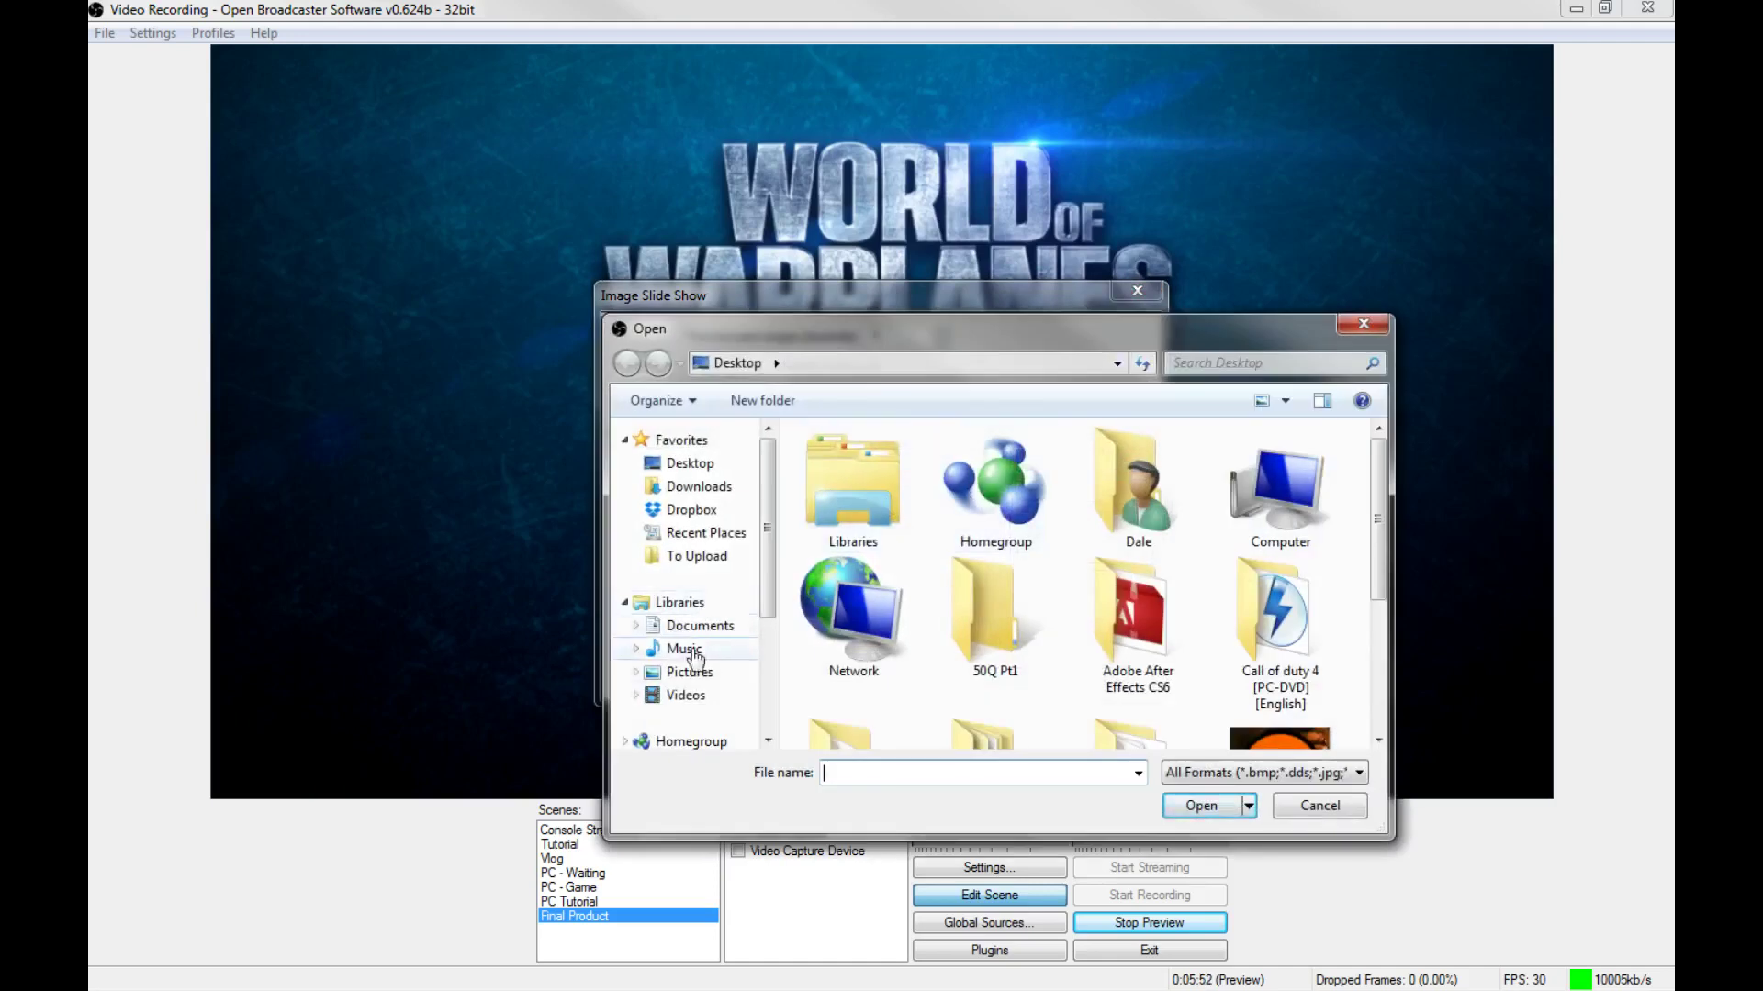
# Load BC, D2K, EC and Gpeer from Pictures > Fiery > Rotate into the slide show
pyautogui.click(689, 673)
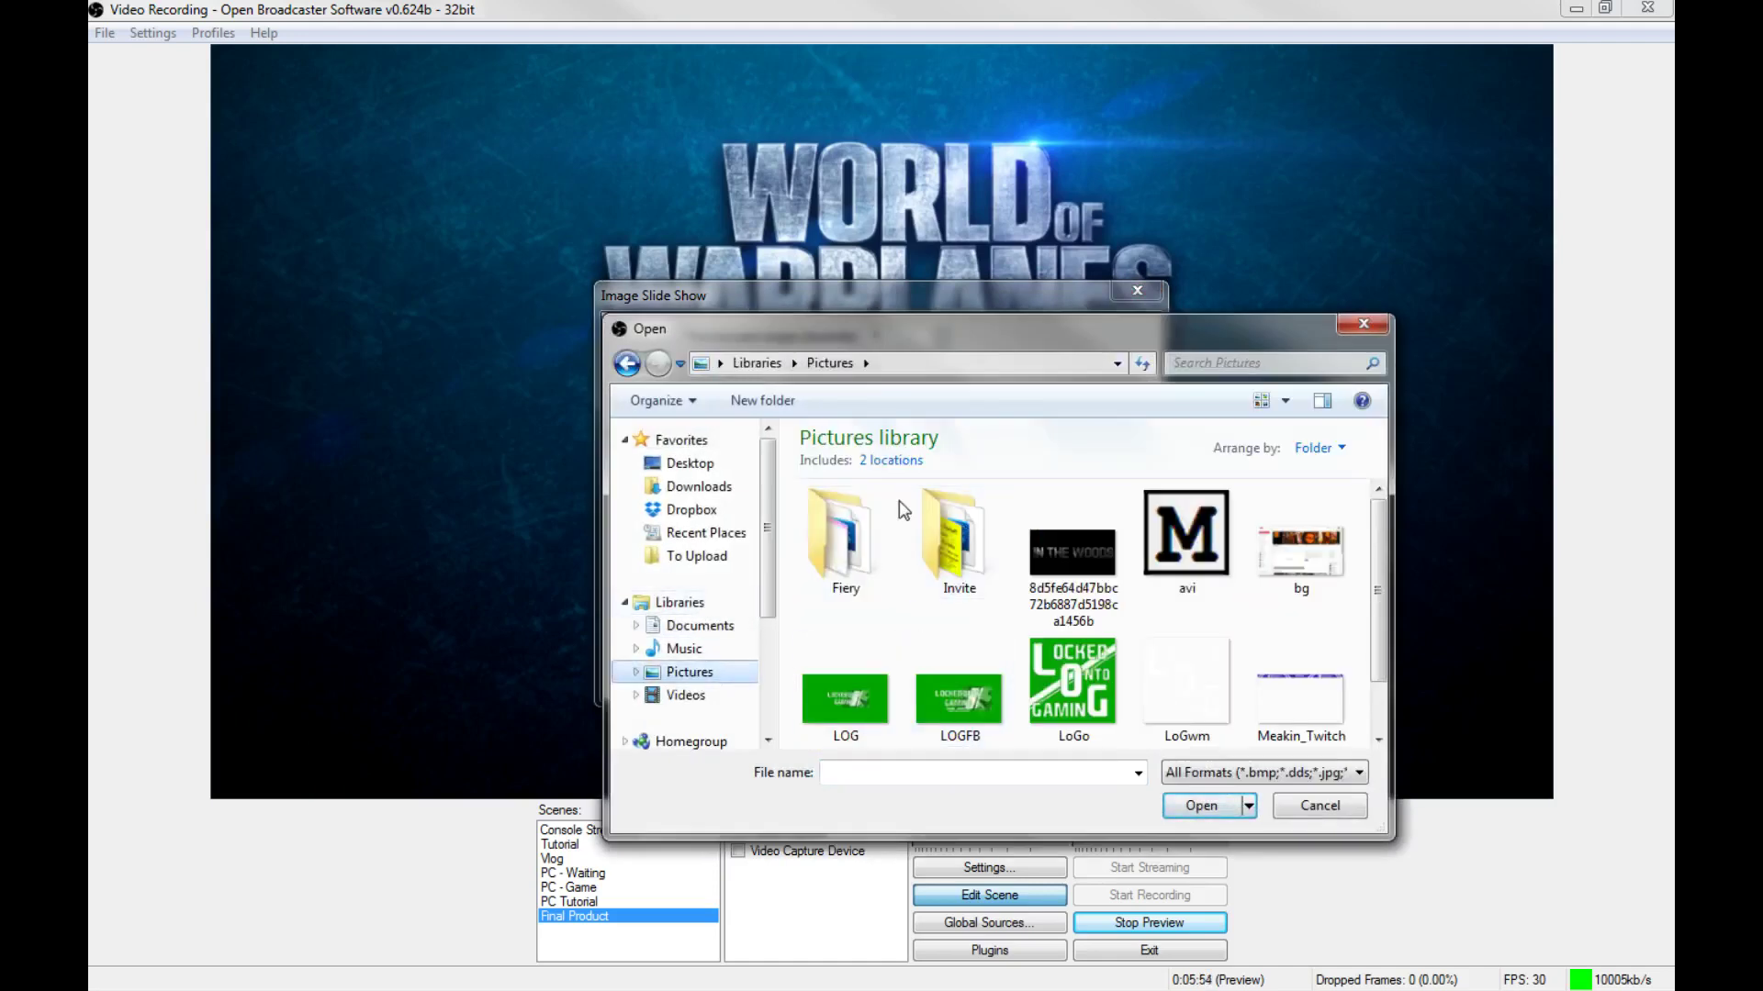
pyautogui.doubleClick(868, 537)
pyautogui.doubleClick(879, 538)
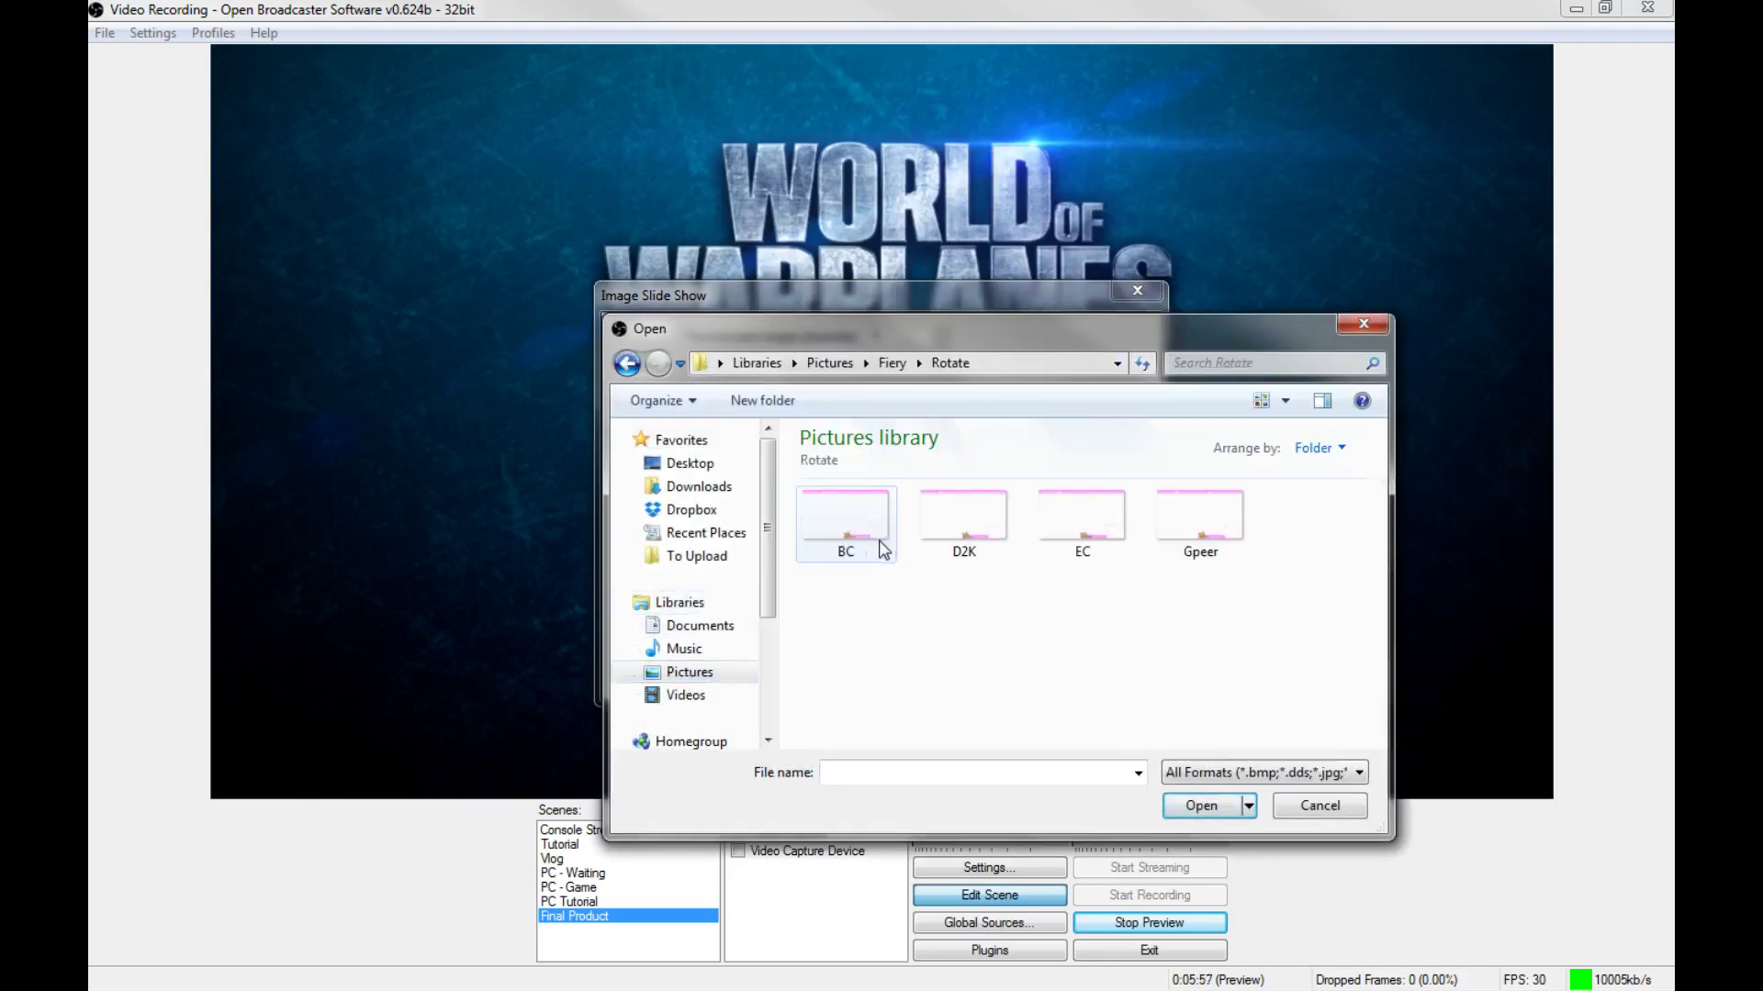
pyautogui.click(872, 532)
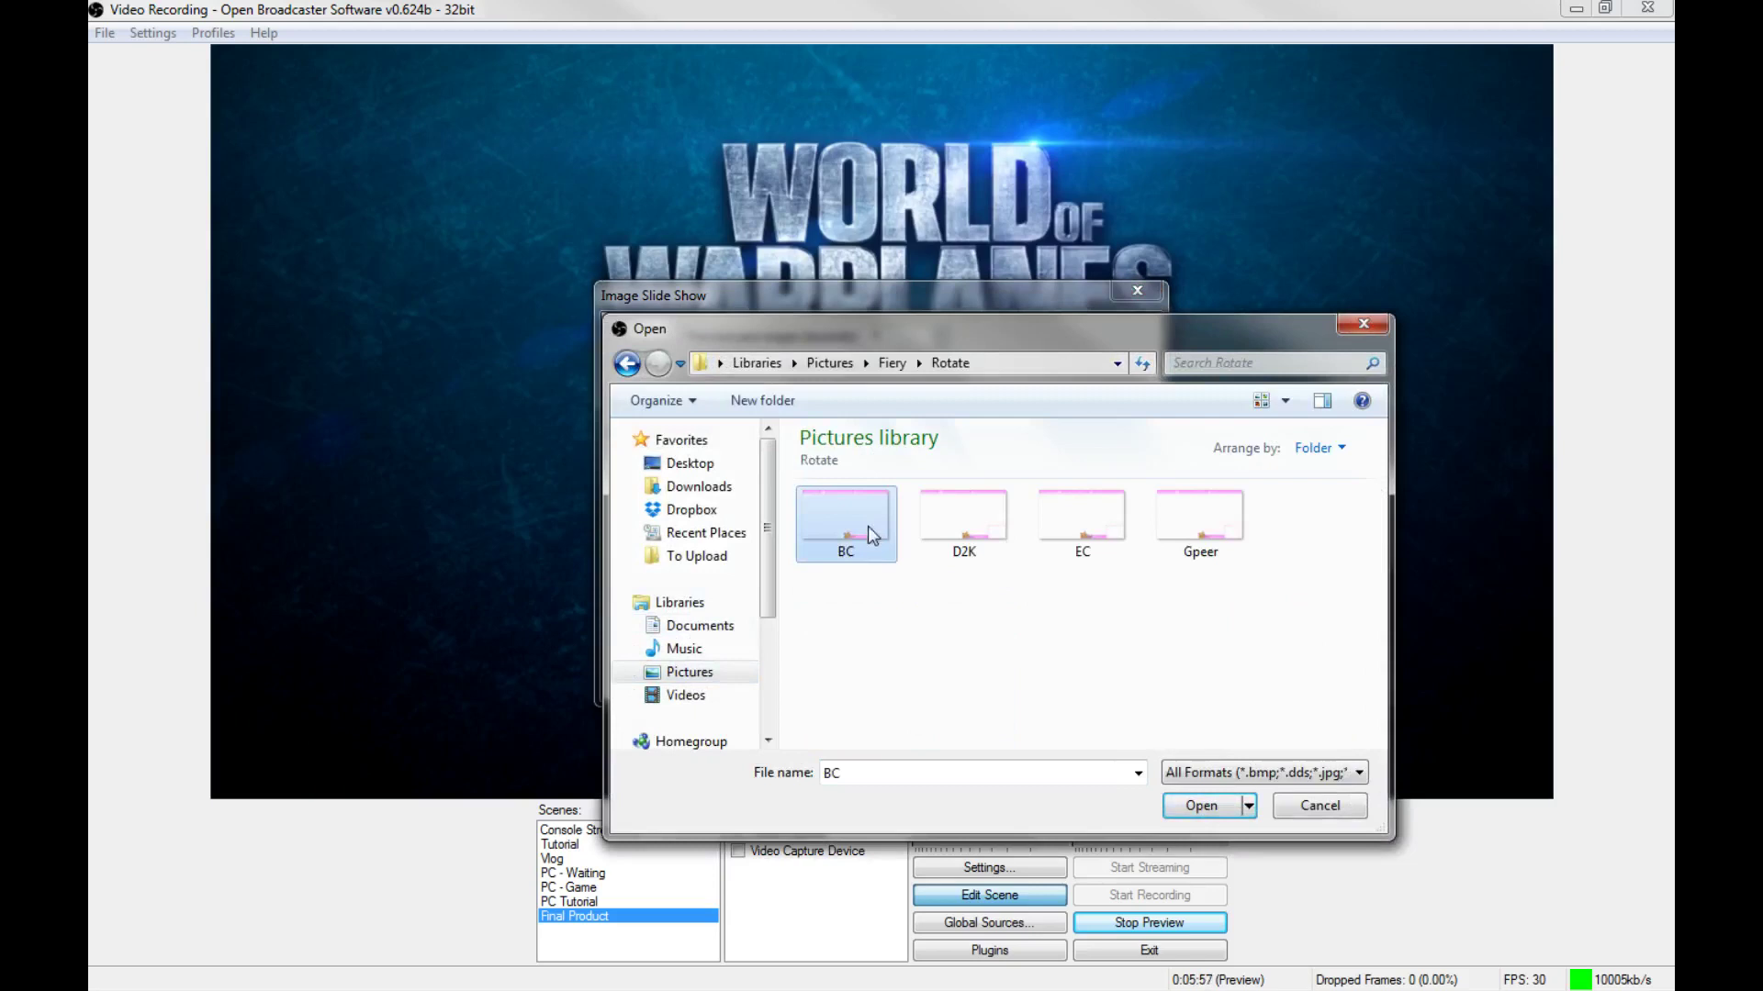
pyautogui.keyDown('shift'); pyautogui.click(1191, 532); pyautogui.keyUp('shift')
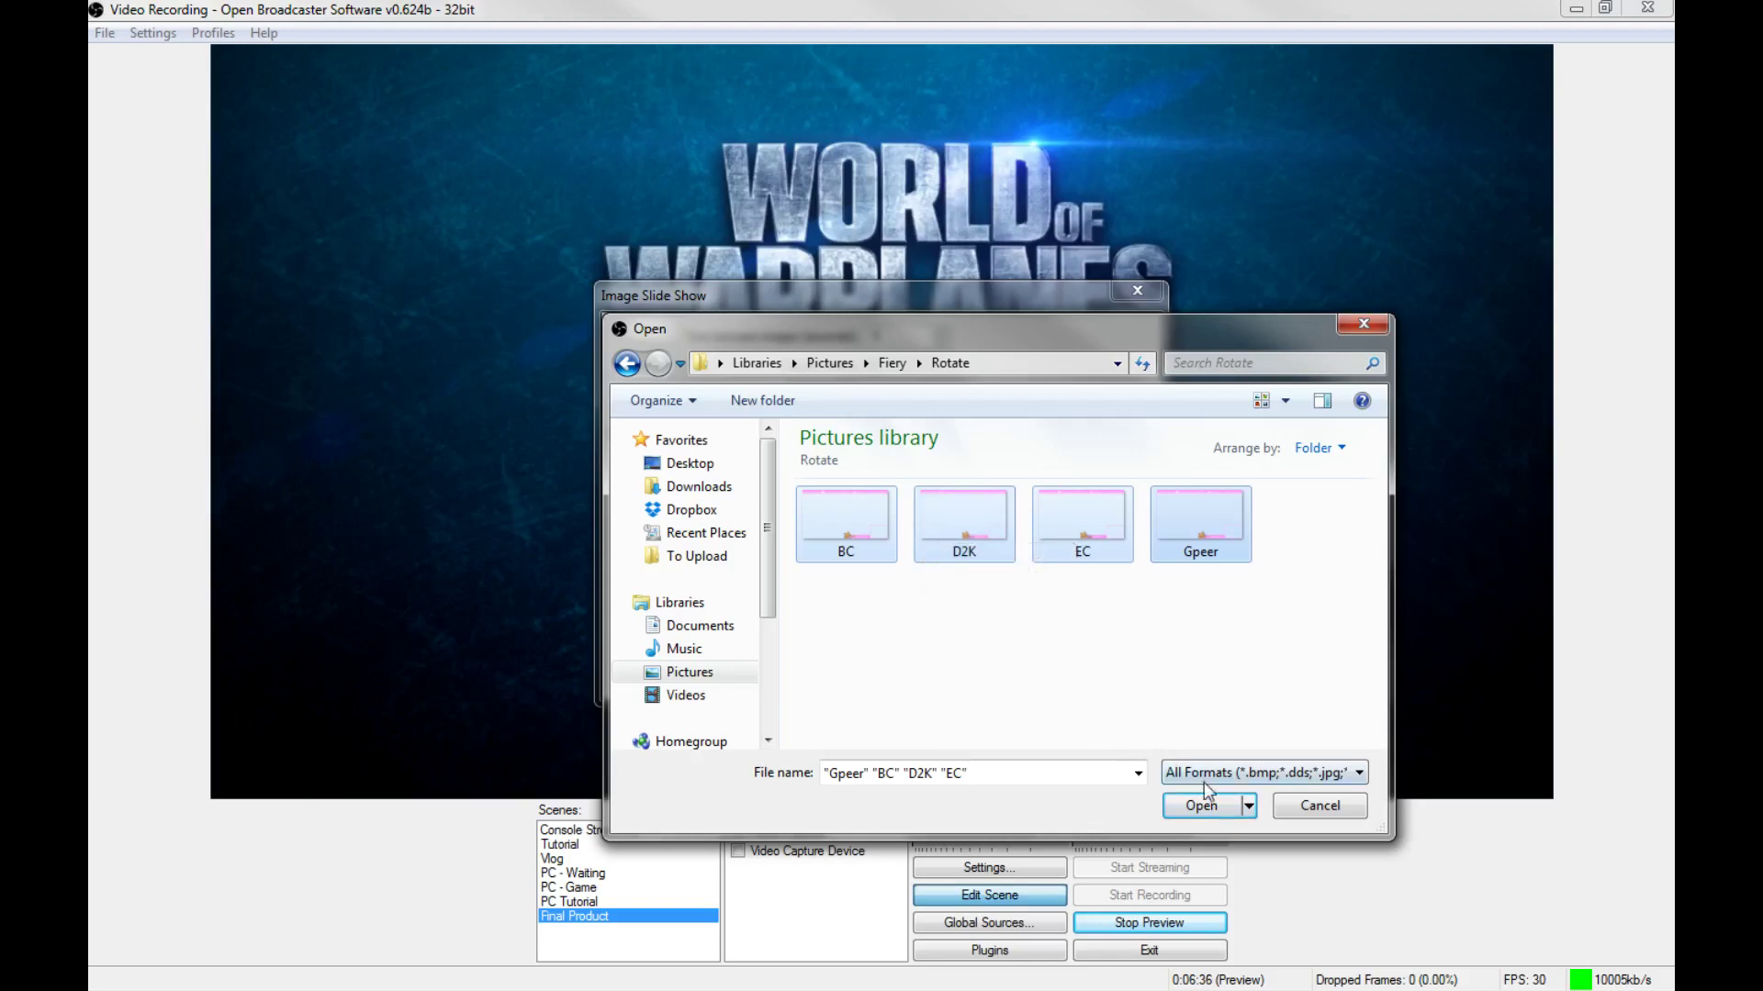
pyautogui.click(1204, 808)
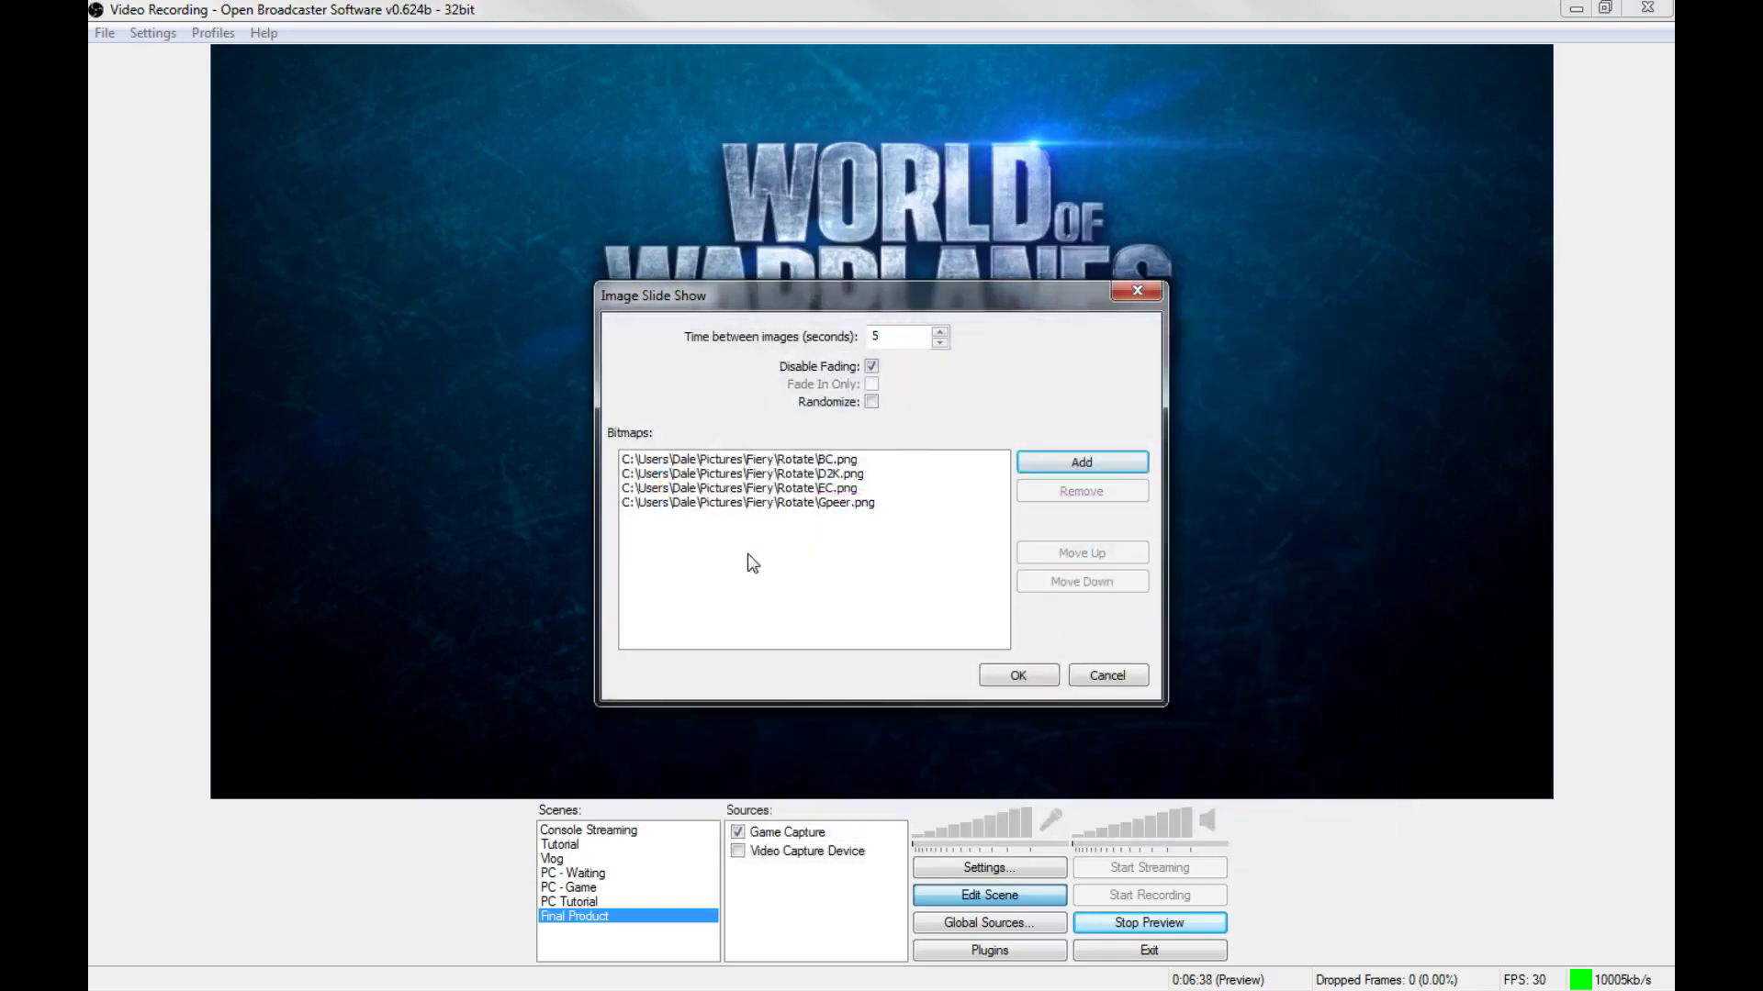
pyautogui.click(735, 459)
# Confirm the slide show and stretch the pink overlay to cover the whole preview
pyautogui.click(730, 503)
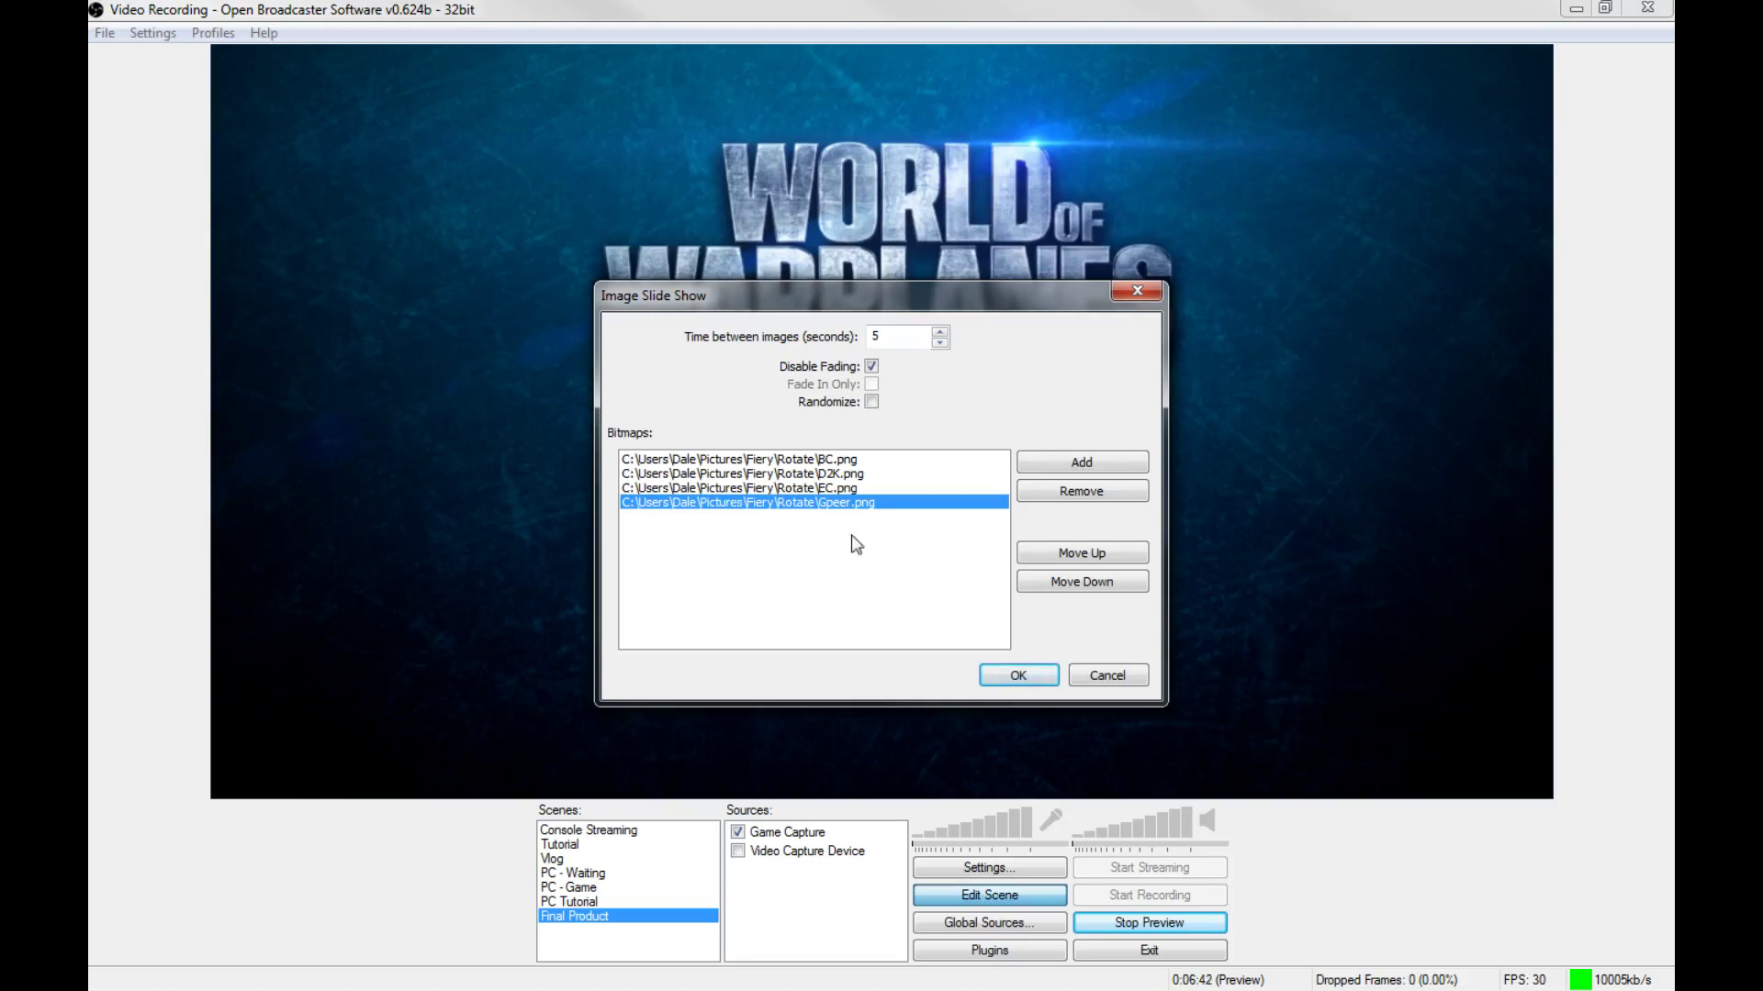
pyautogui.click(1040, 679)
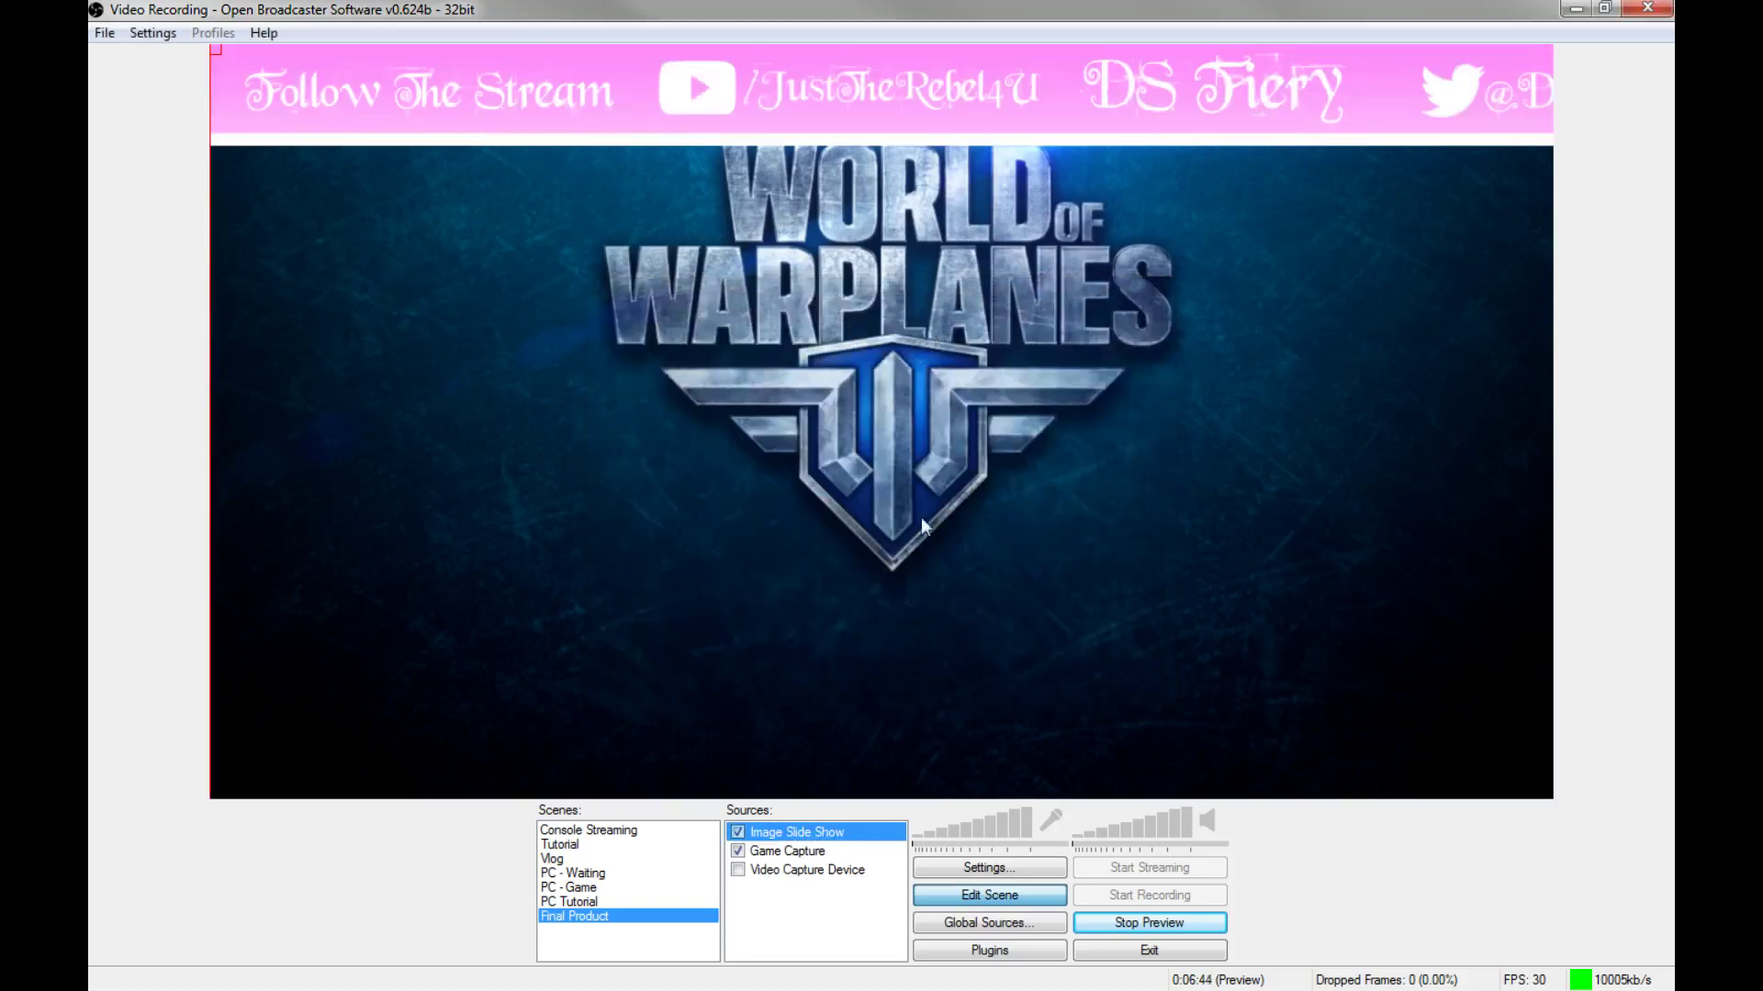
pyautogui.moveTo(220, 50); pyautogui.dragTo(288, 59)
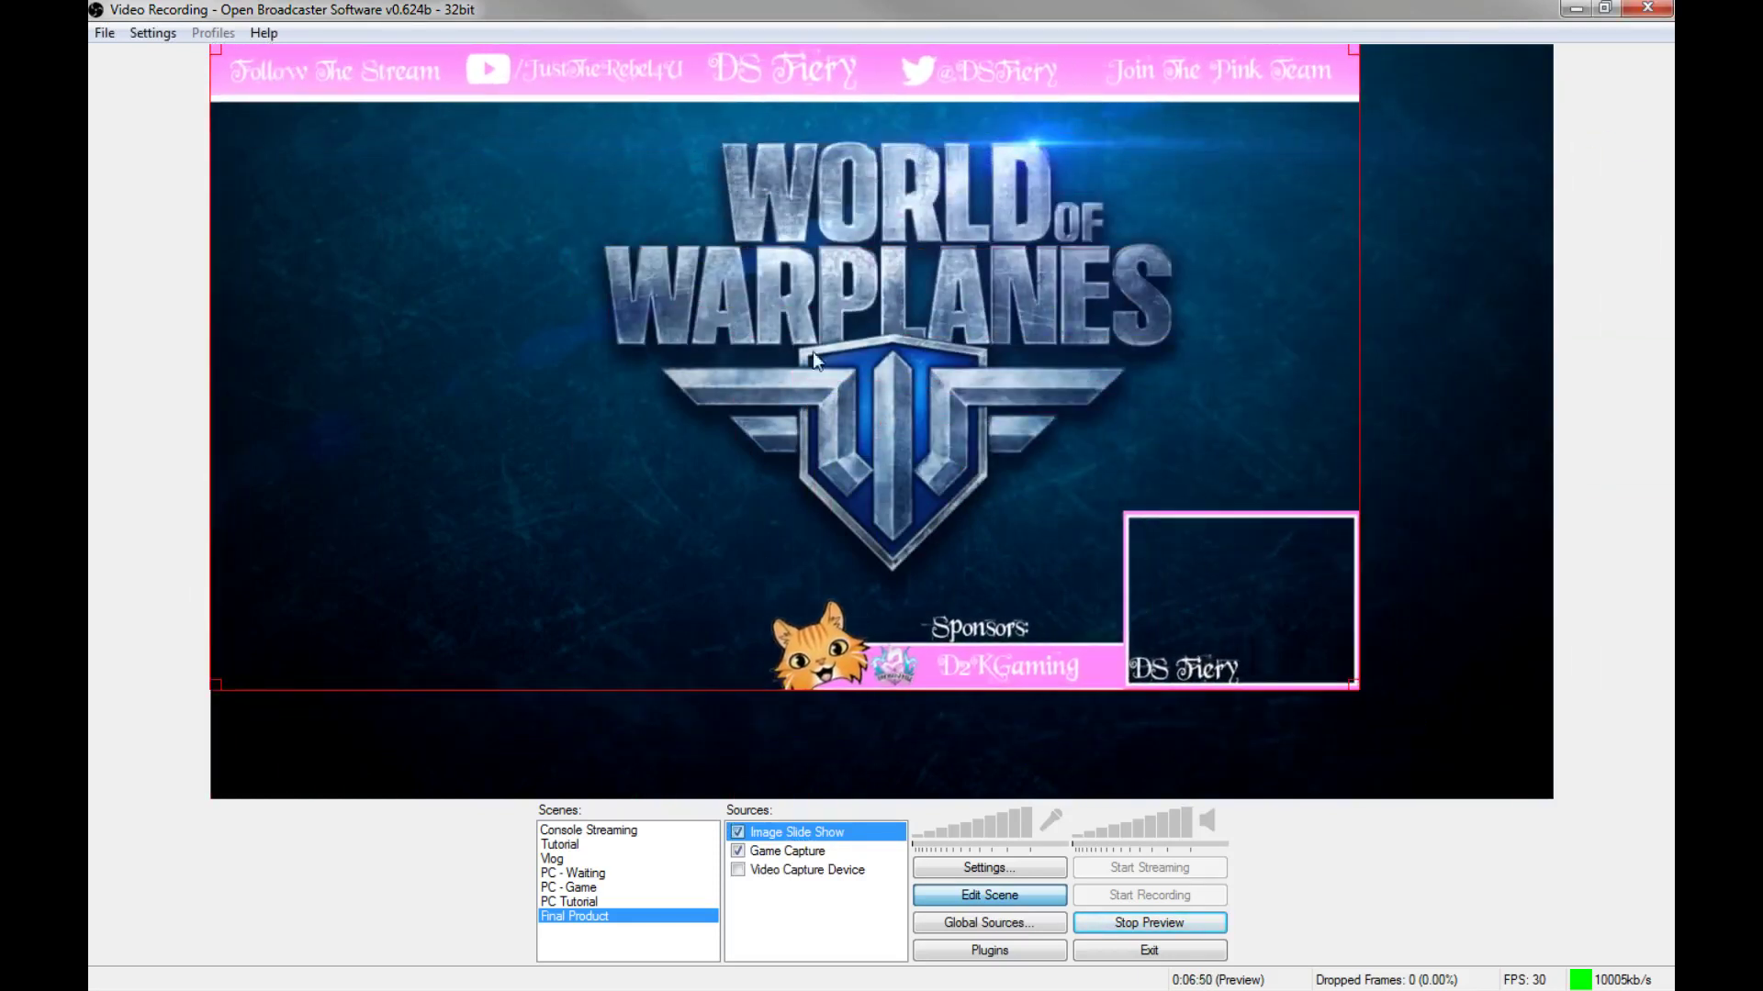
pyautogui.moveTo(1355, 686); pyautogui.dragTo(1543, 789)
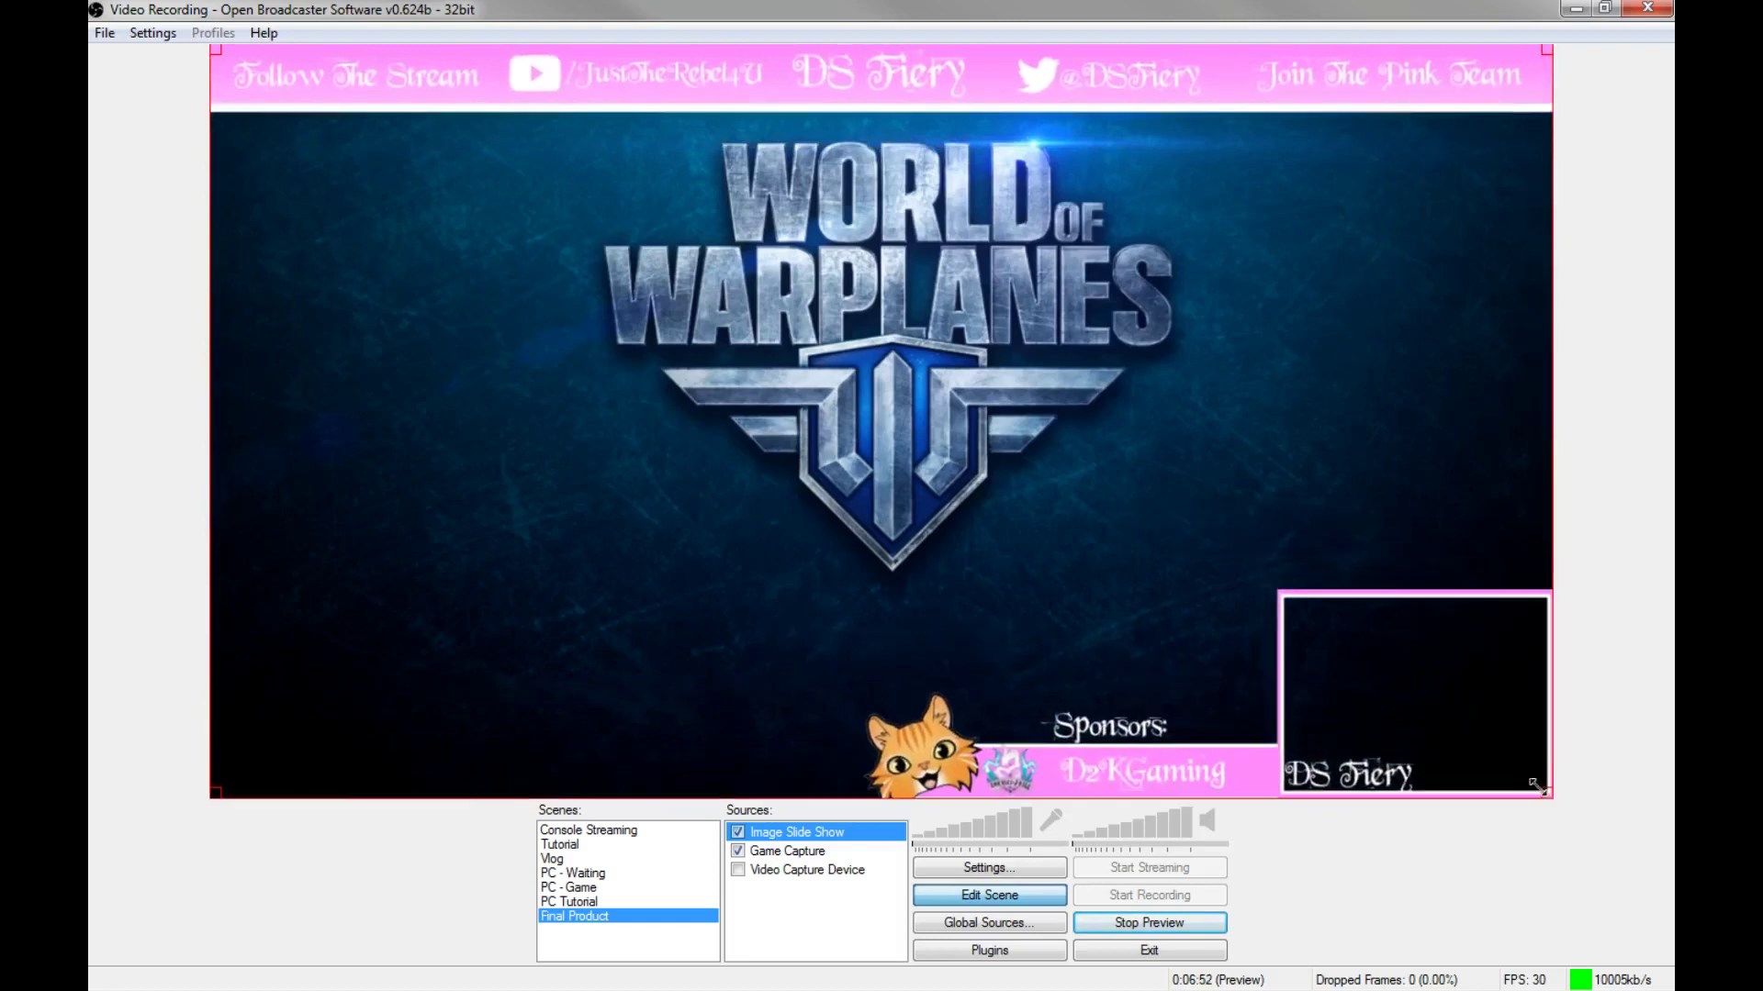
pyautogui.rightClick(804, 897)
# Begin a new video capture source on HP Webcam HD 2300, then cancel it
pyautogui.moveTo(842, 909)
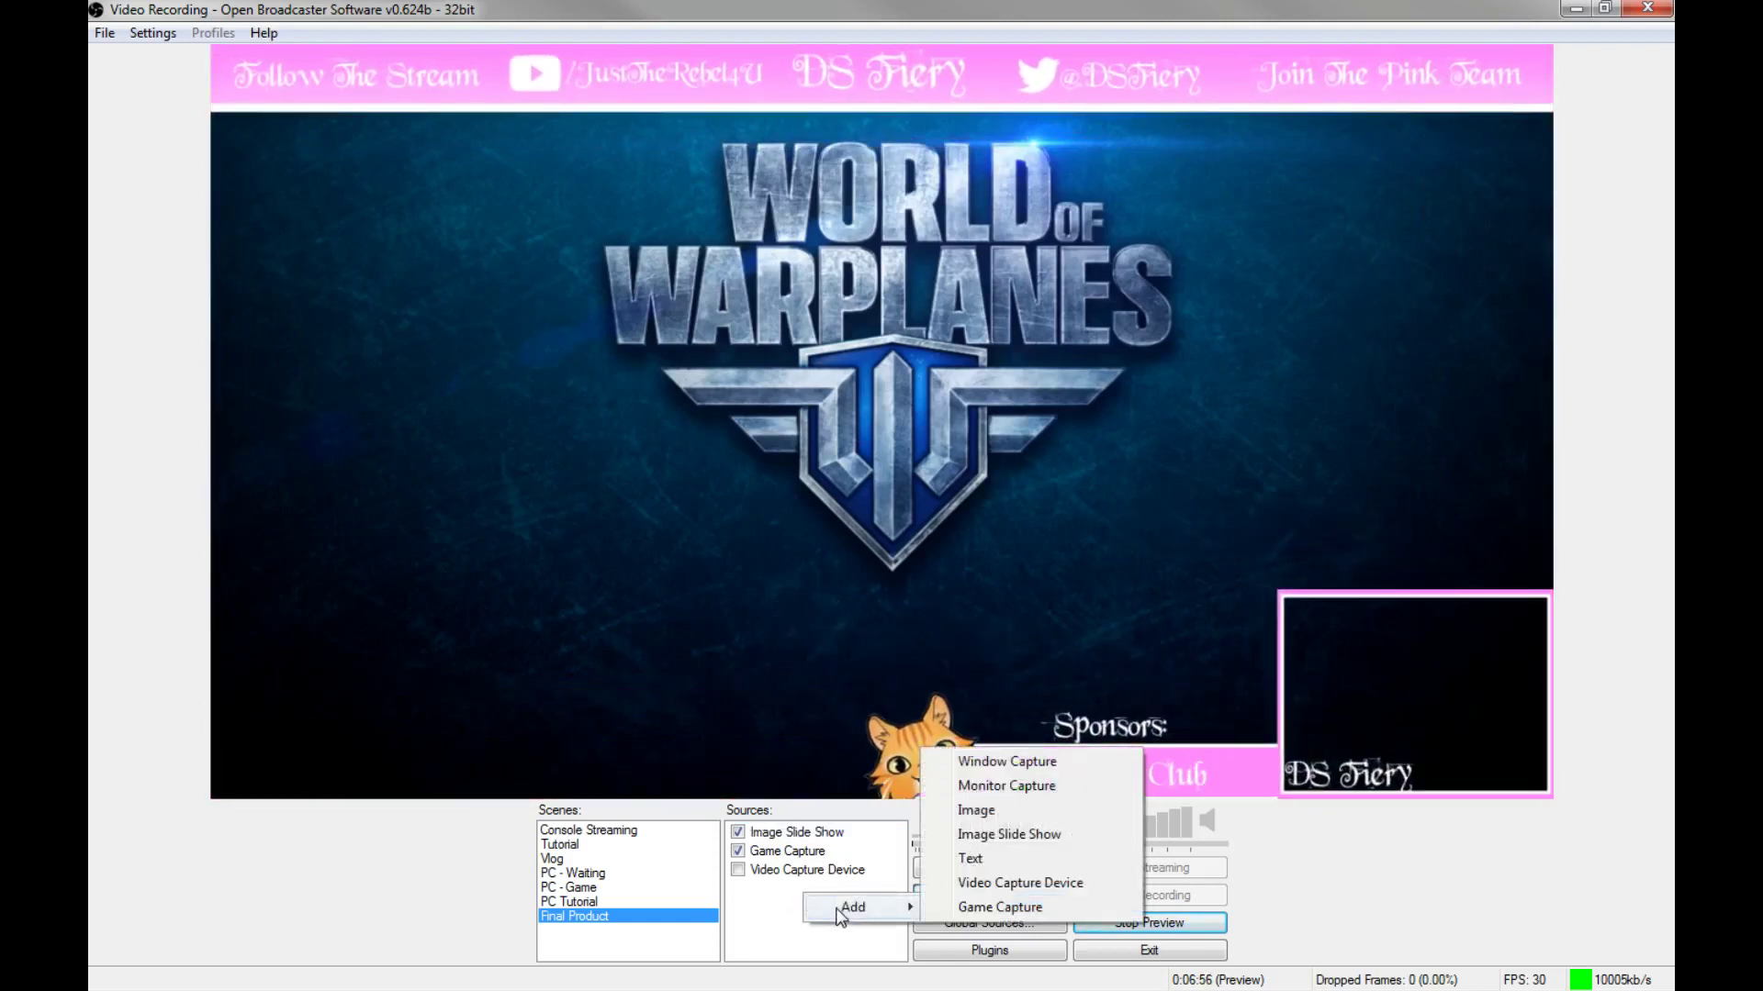
pyautogui.click(1025, 892)
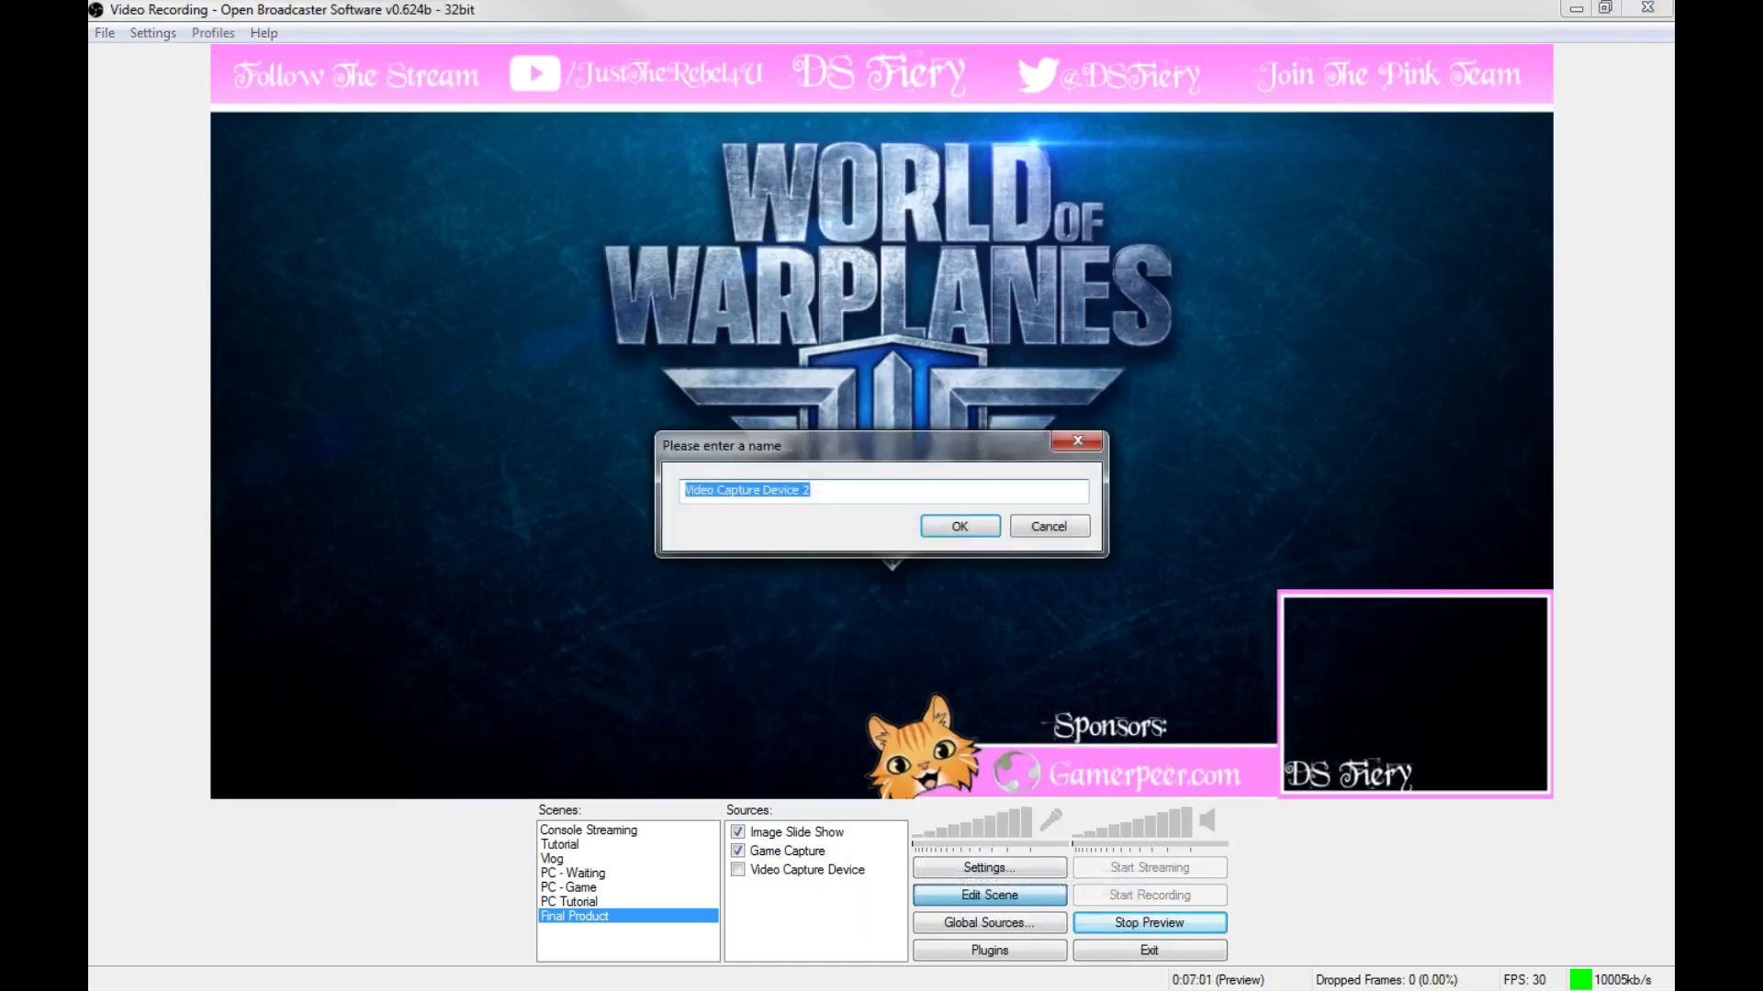
pyautogui.click(948, 527)
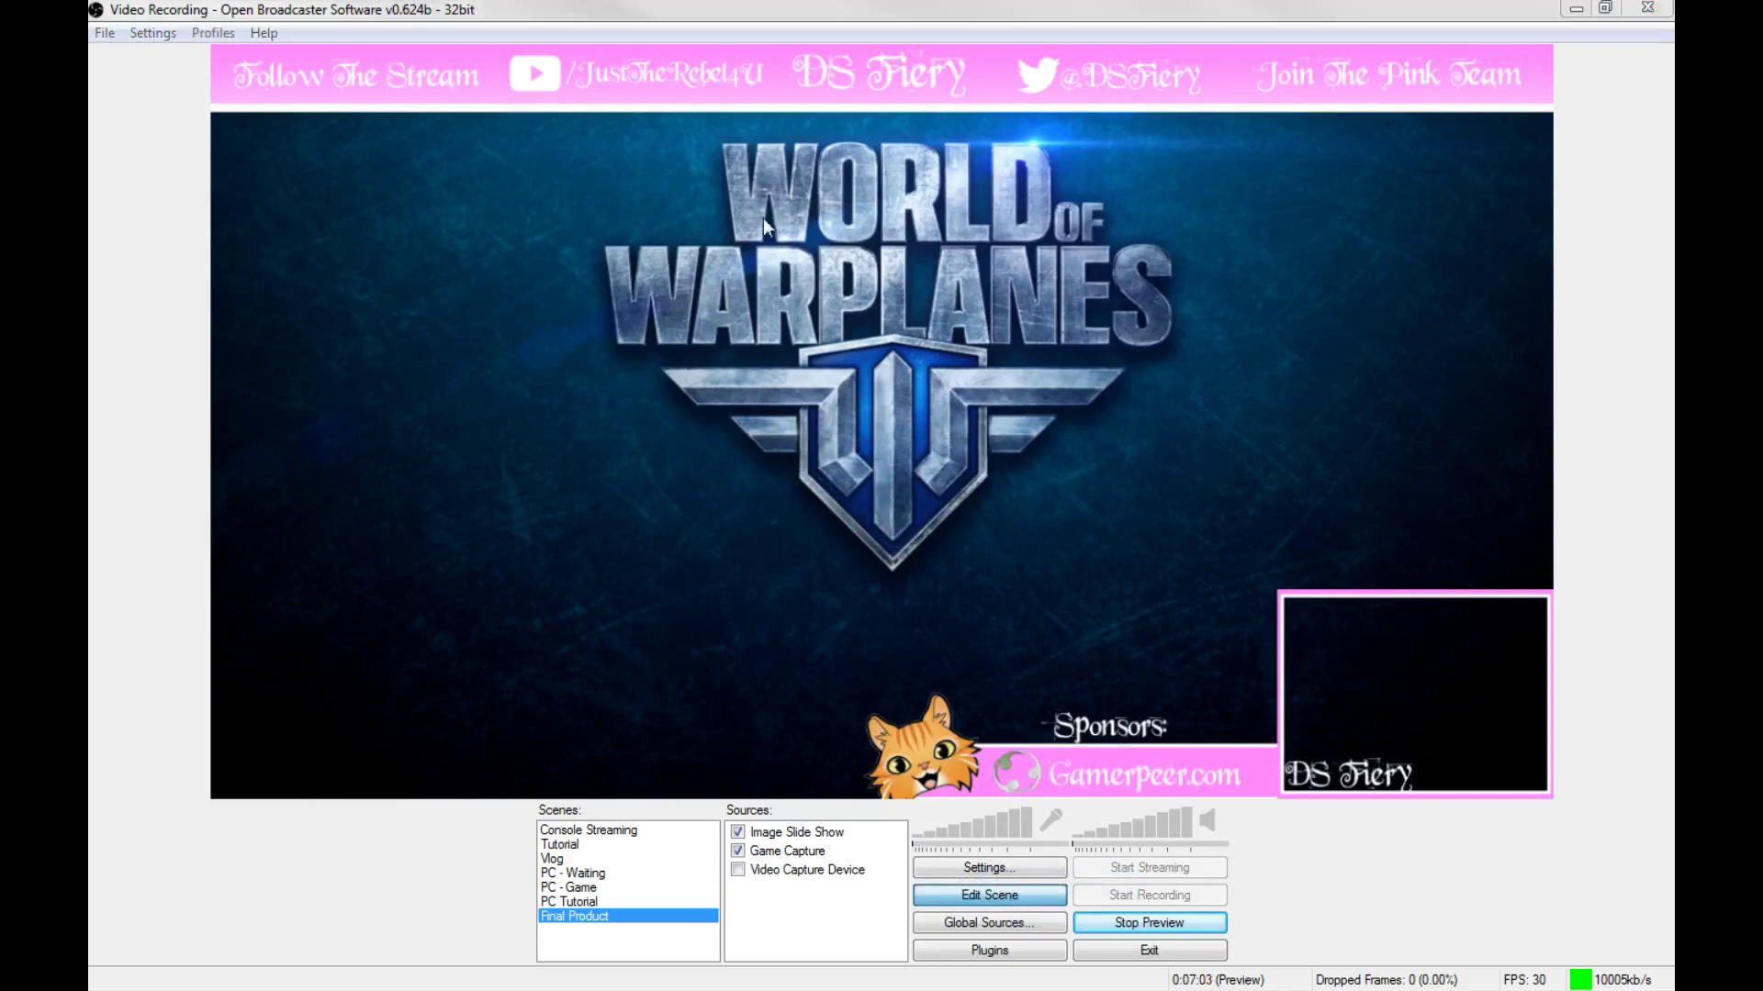
pyautogui.click(817, 261)
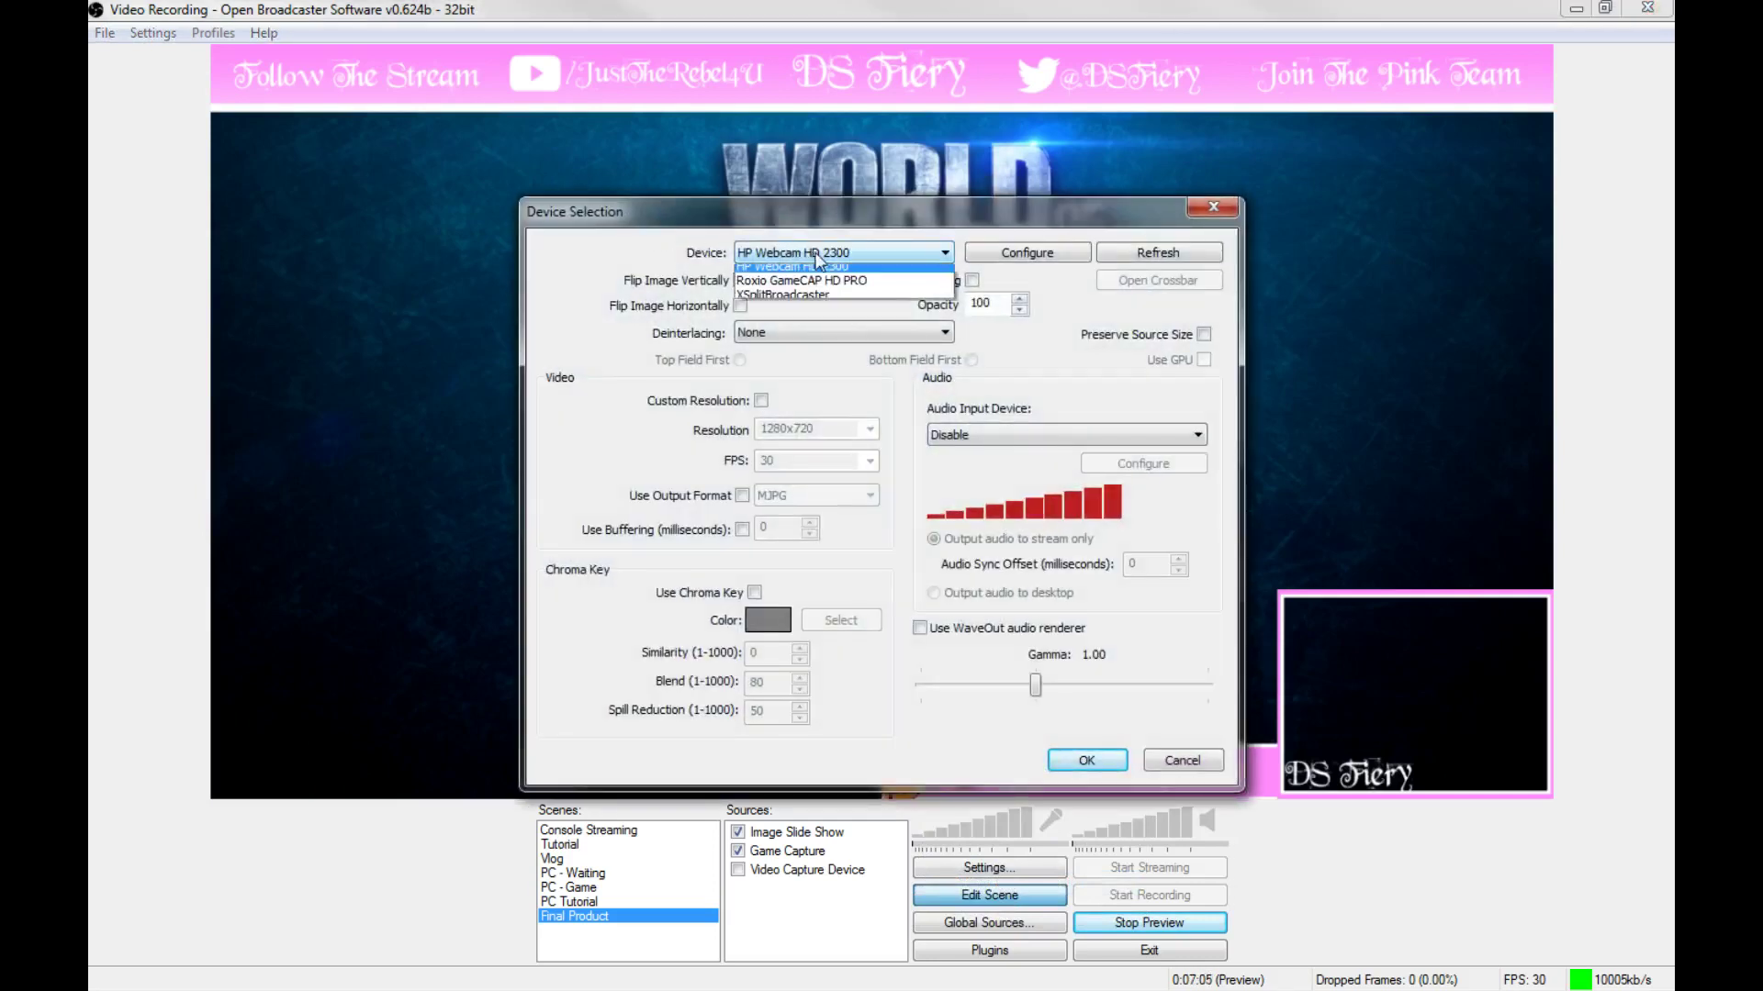
pyautogui.click(850, 273)
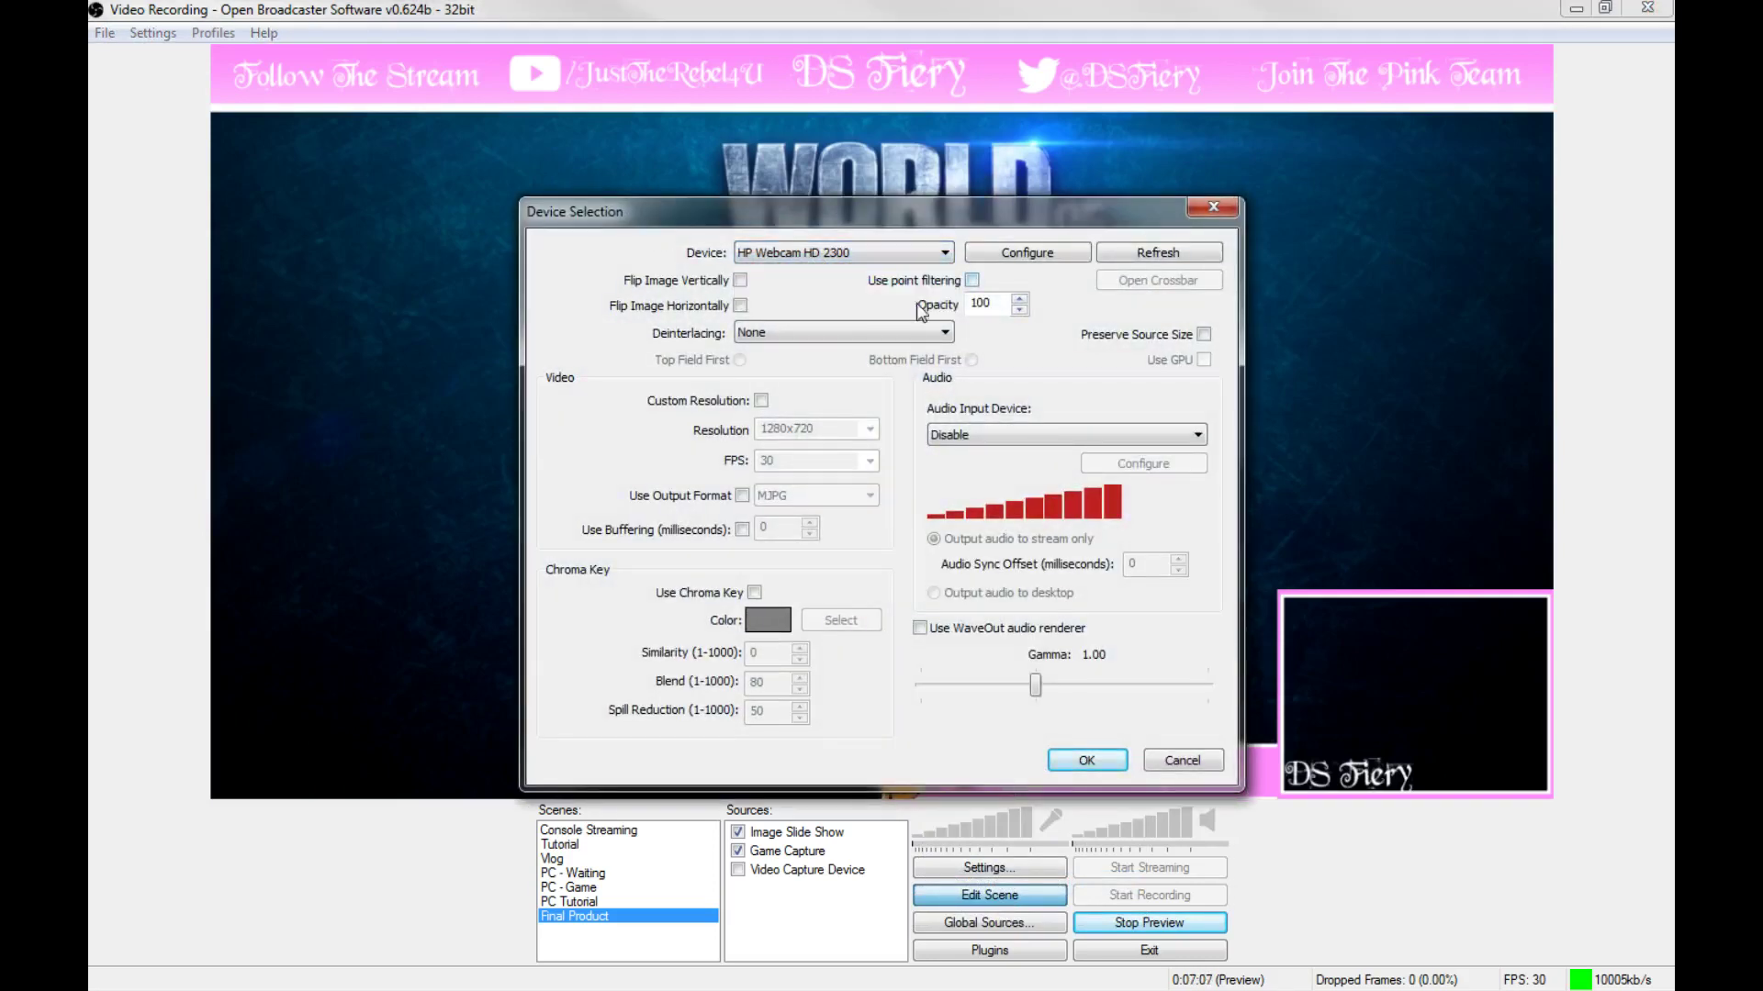
pyautogui.click(1159, 760)
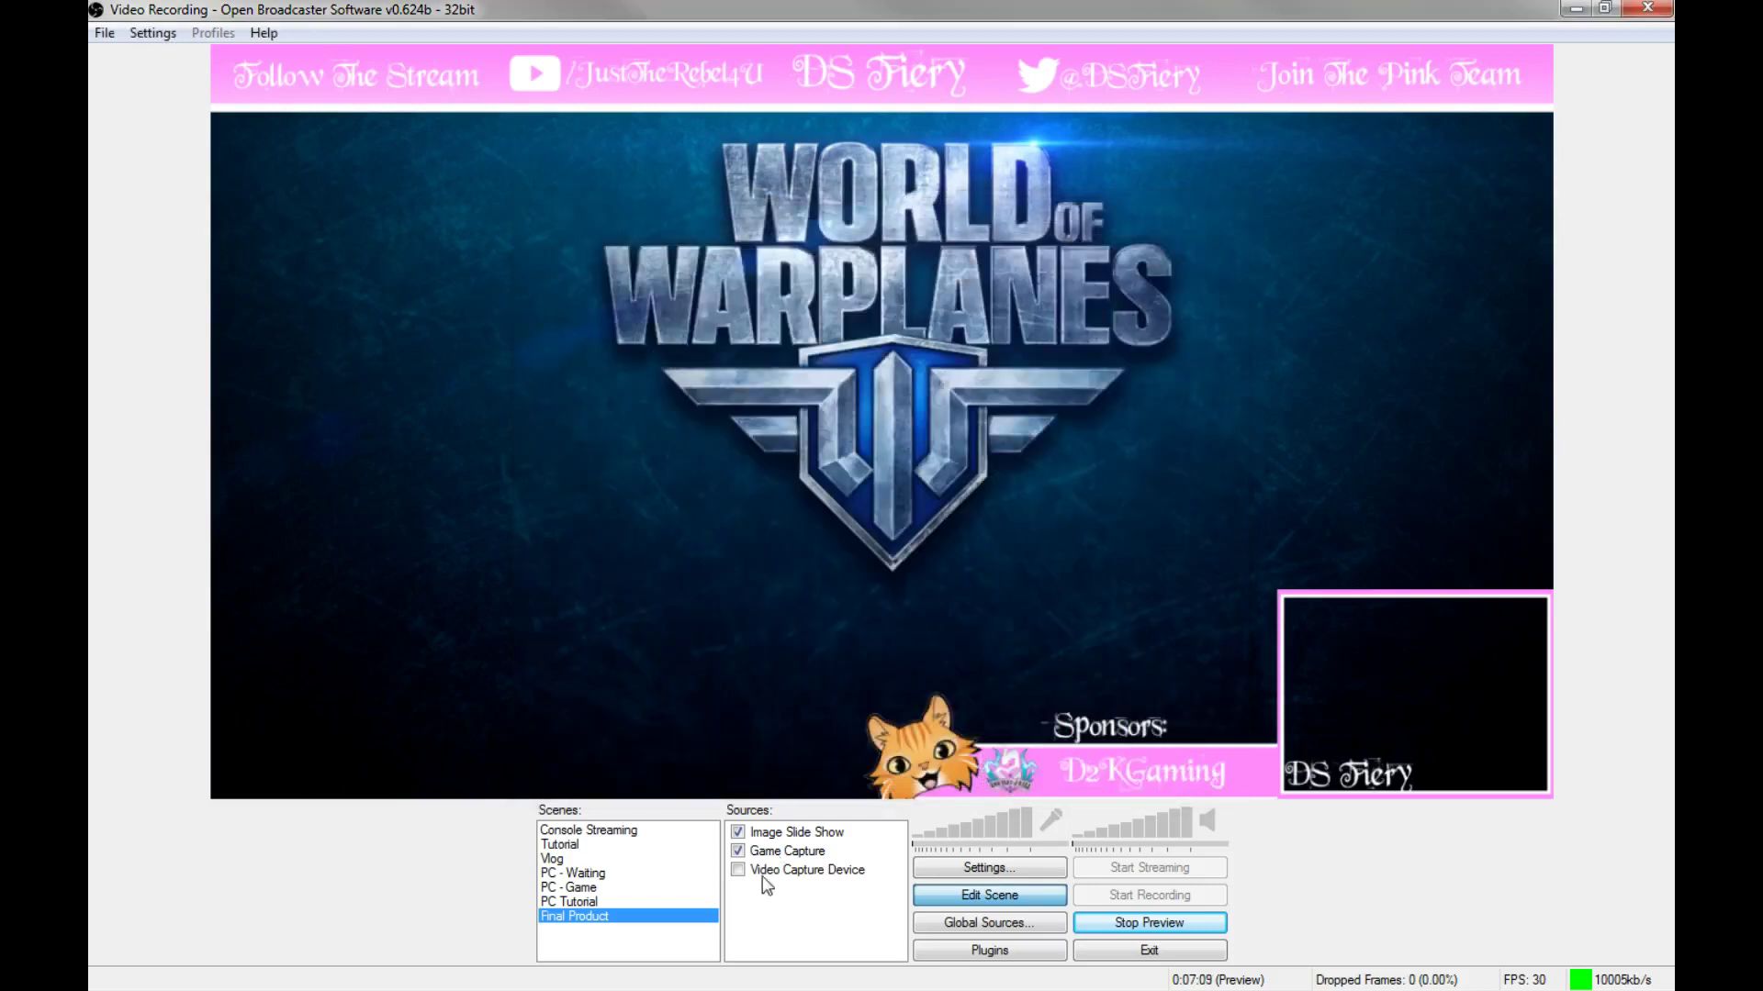
# Enable Video Capture Device, move it to the top, and shrink it toward the bottom-right
pyautogui.click(738, 869)
pyautogui.click(771, 870)
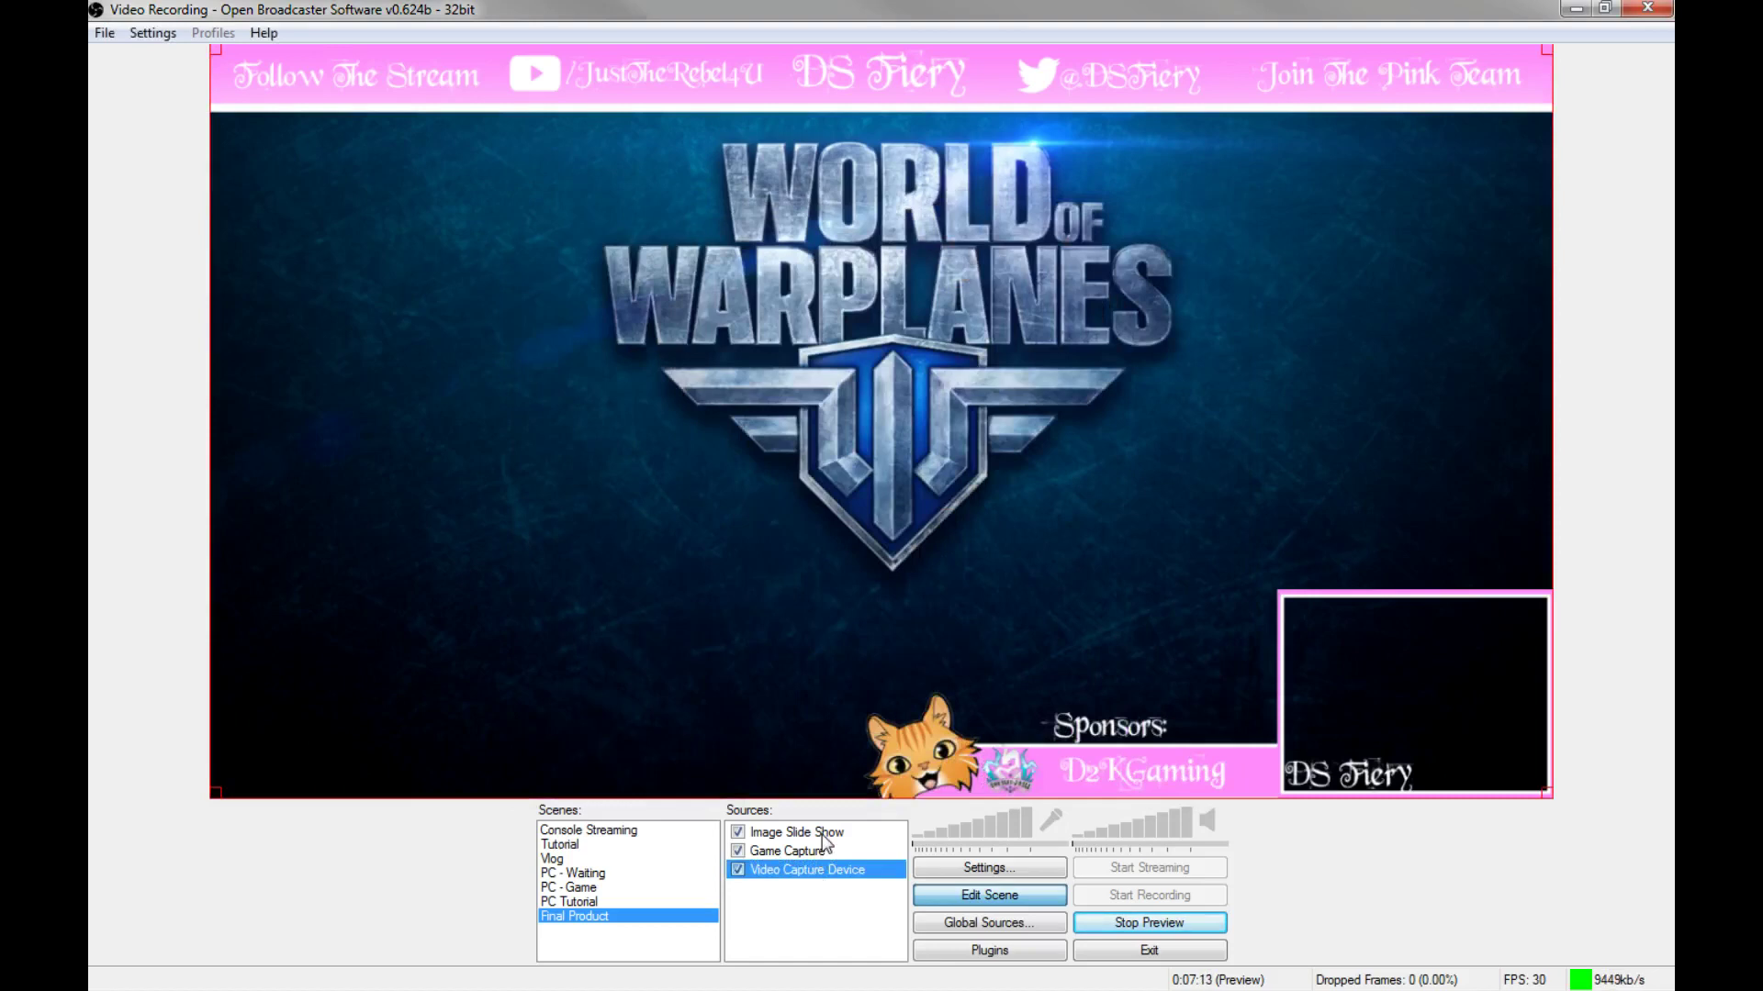
pyautogui.hotkey('ctrl', 'Up')
pyautogui.hotkey('ctrl', 'Up')
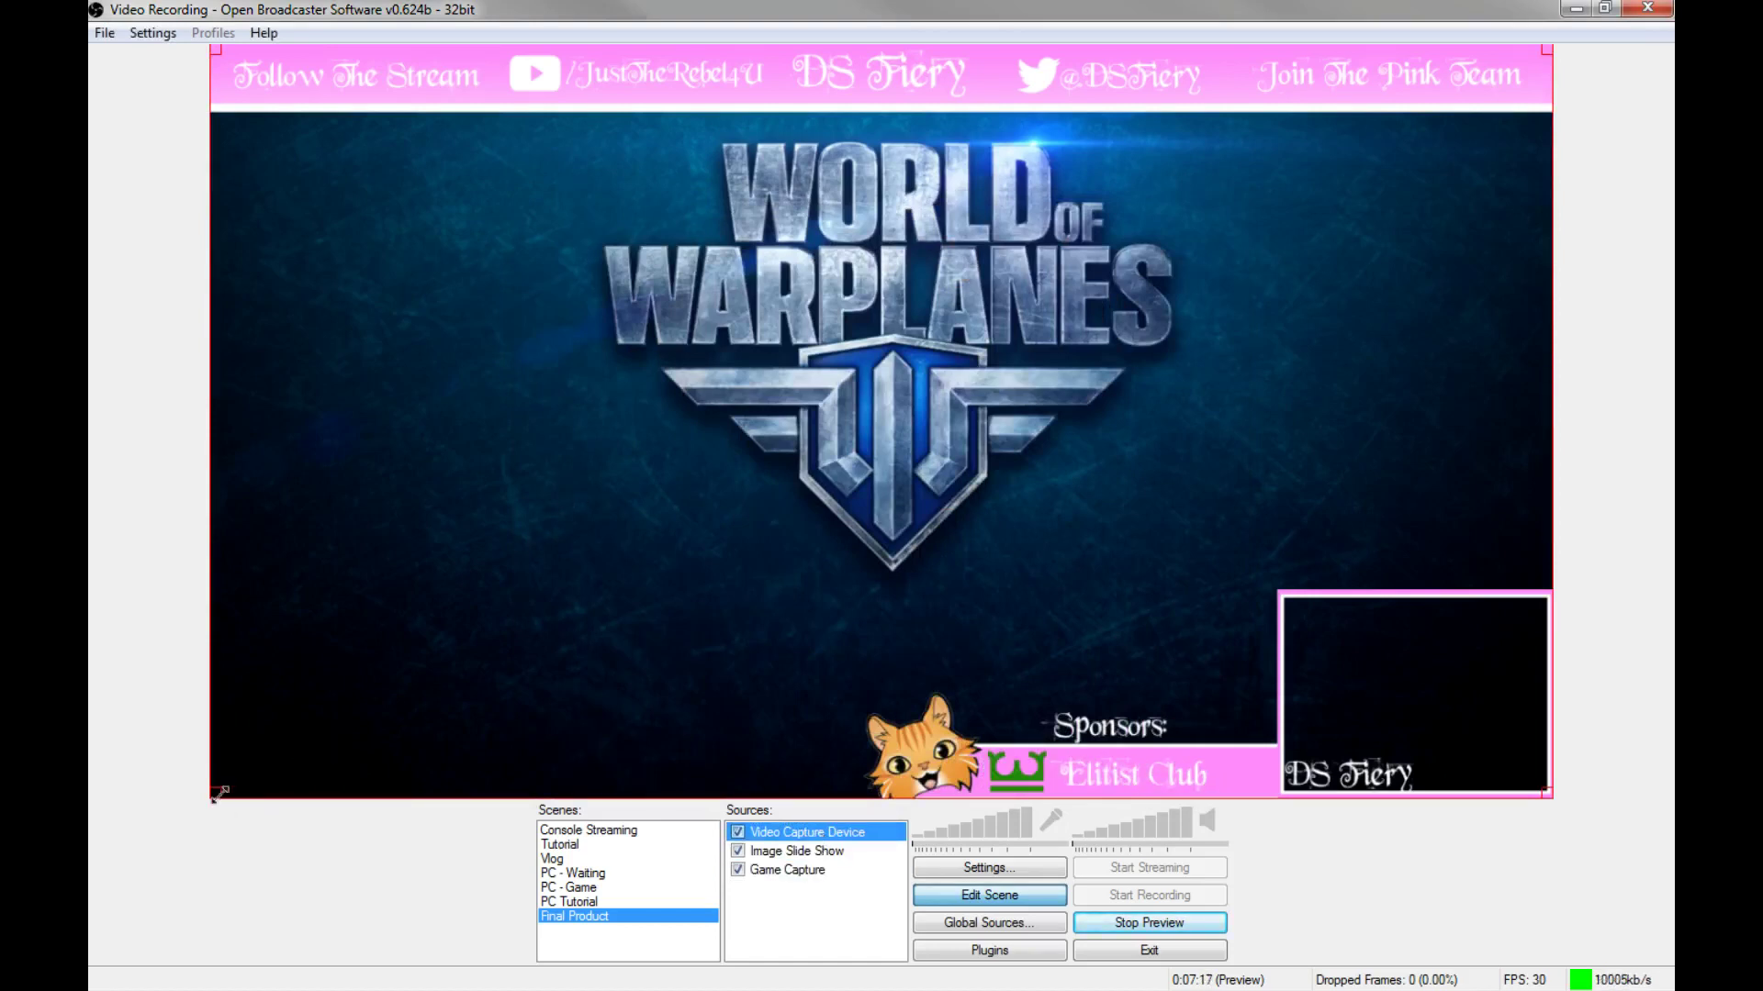
pyautogui.moveTo(223, 795); pyautogui.dragTo(743, 613)
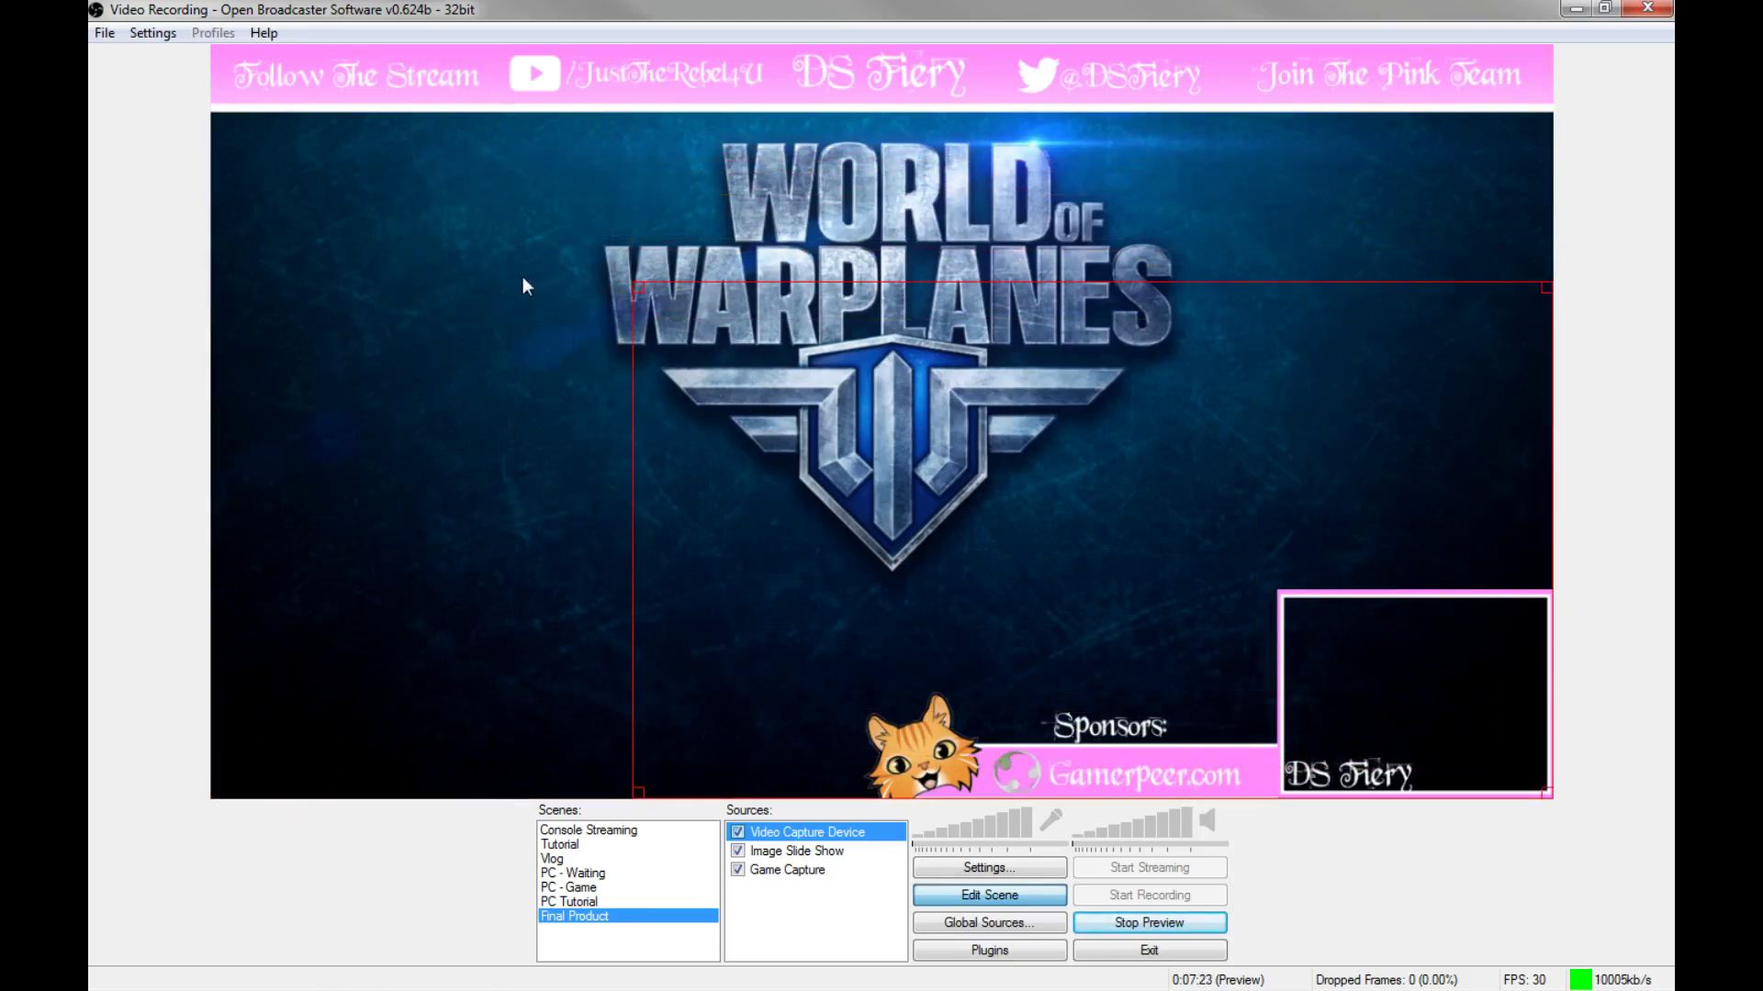
pyautogui.click(637, 283)
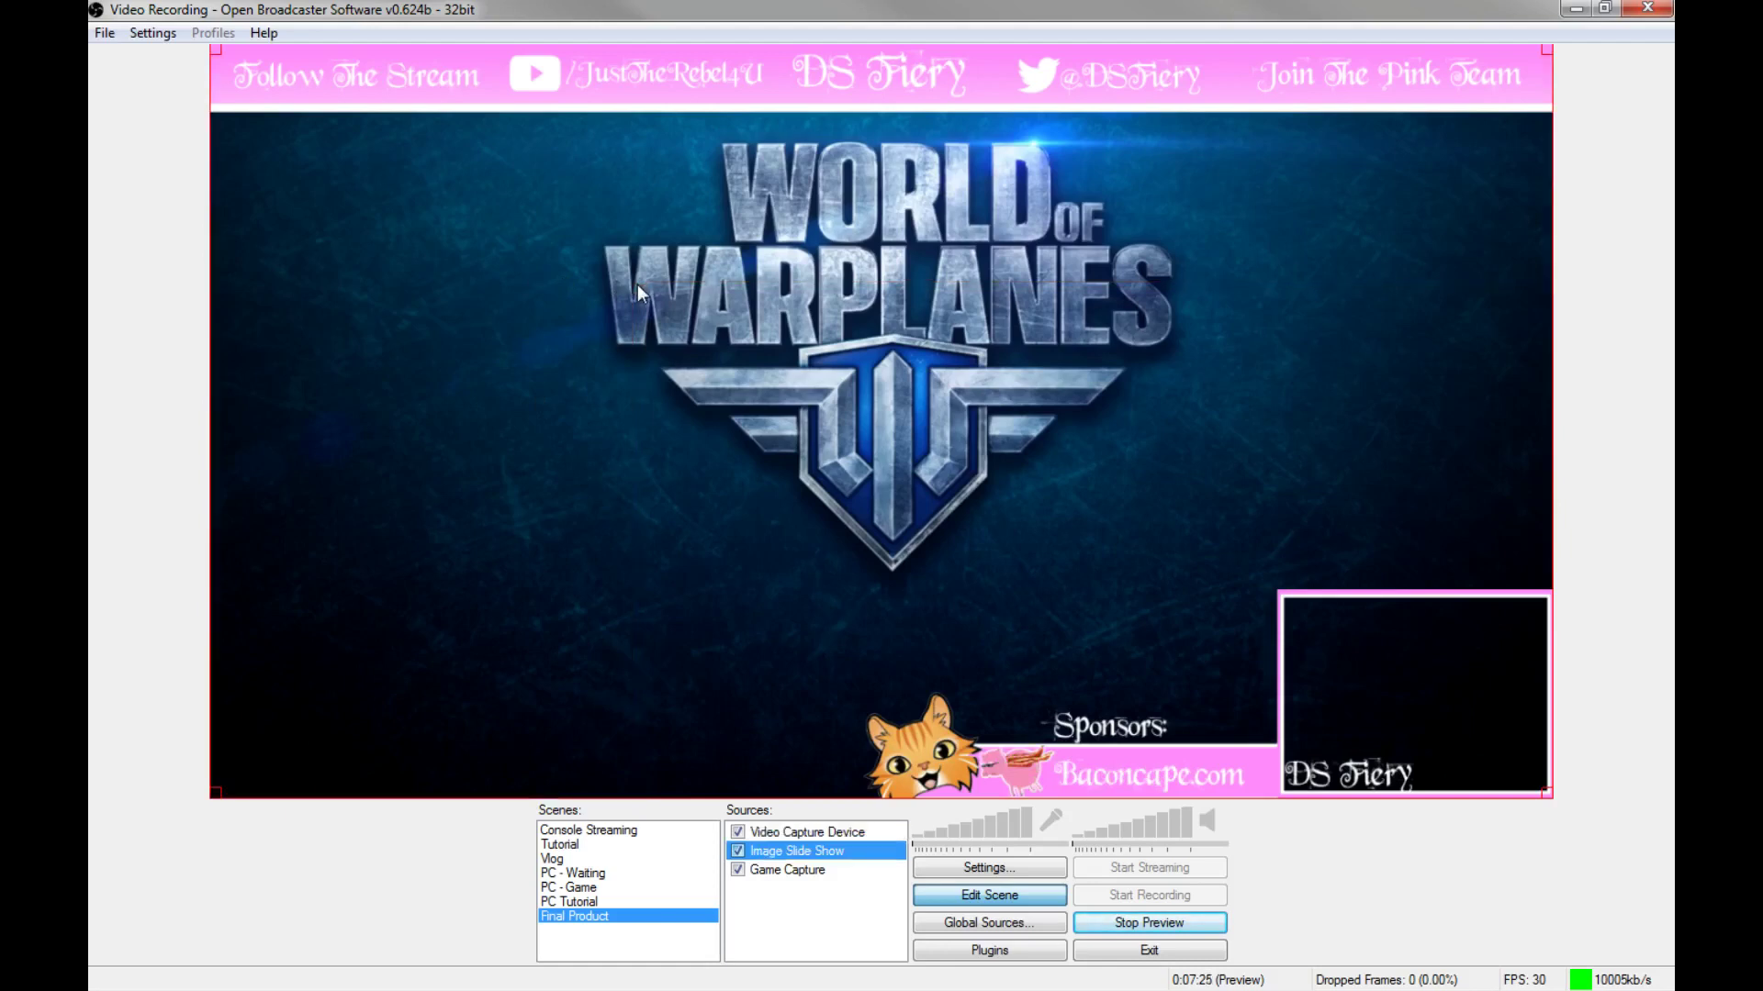
pyautogui.click(775, 832)
# Refresh the webcam's device list, keep HP Webcam HD 2300, and shrink it bottom-right
pyautogui.rightClick(775, 829)
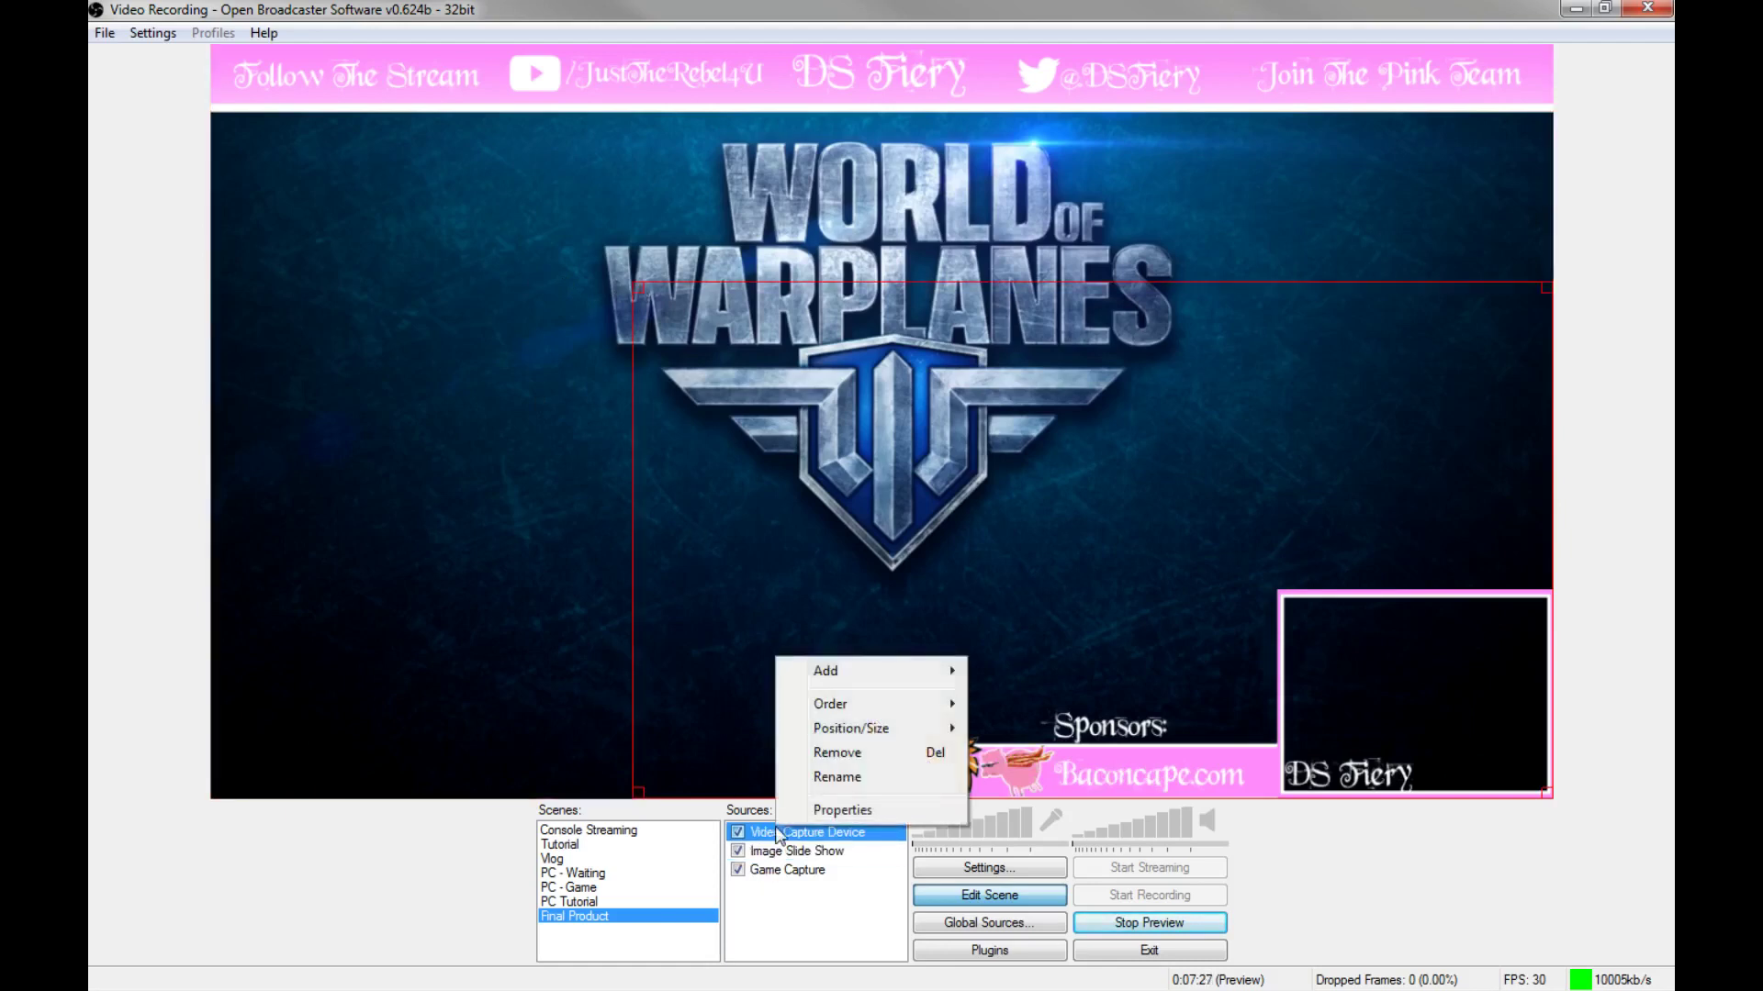
pyautogui.click(807, 806)
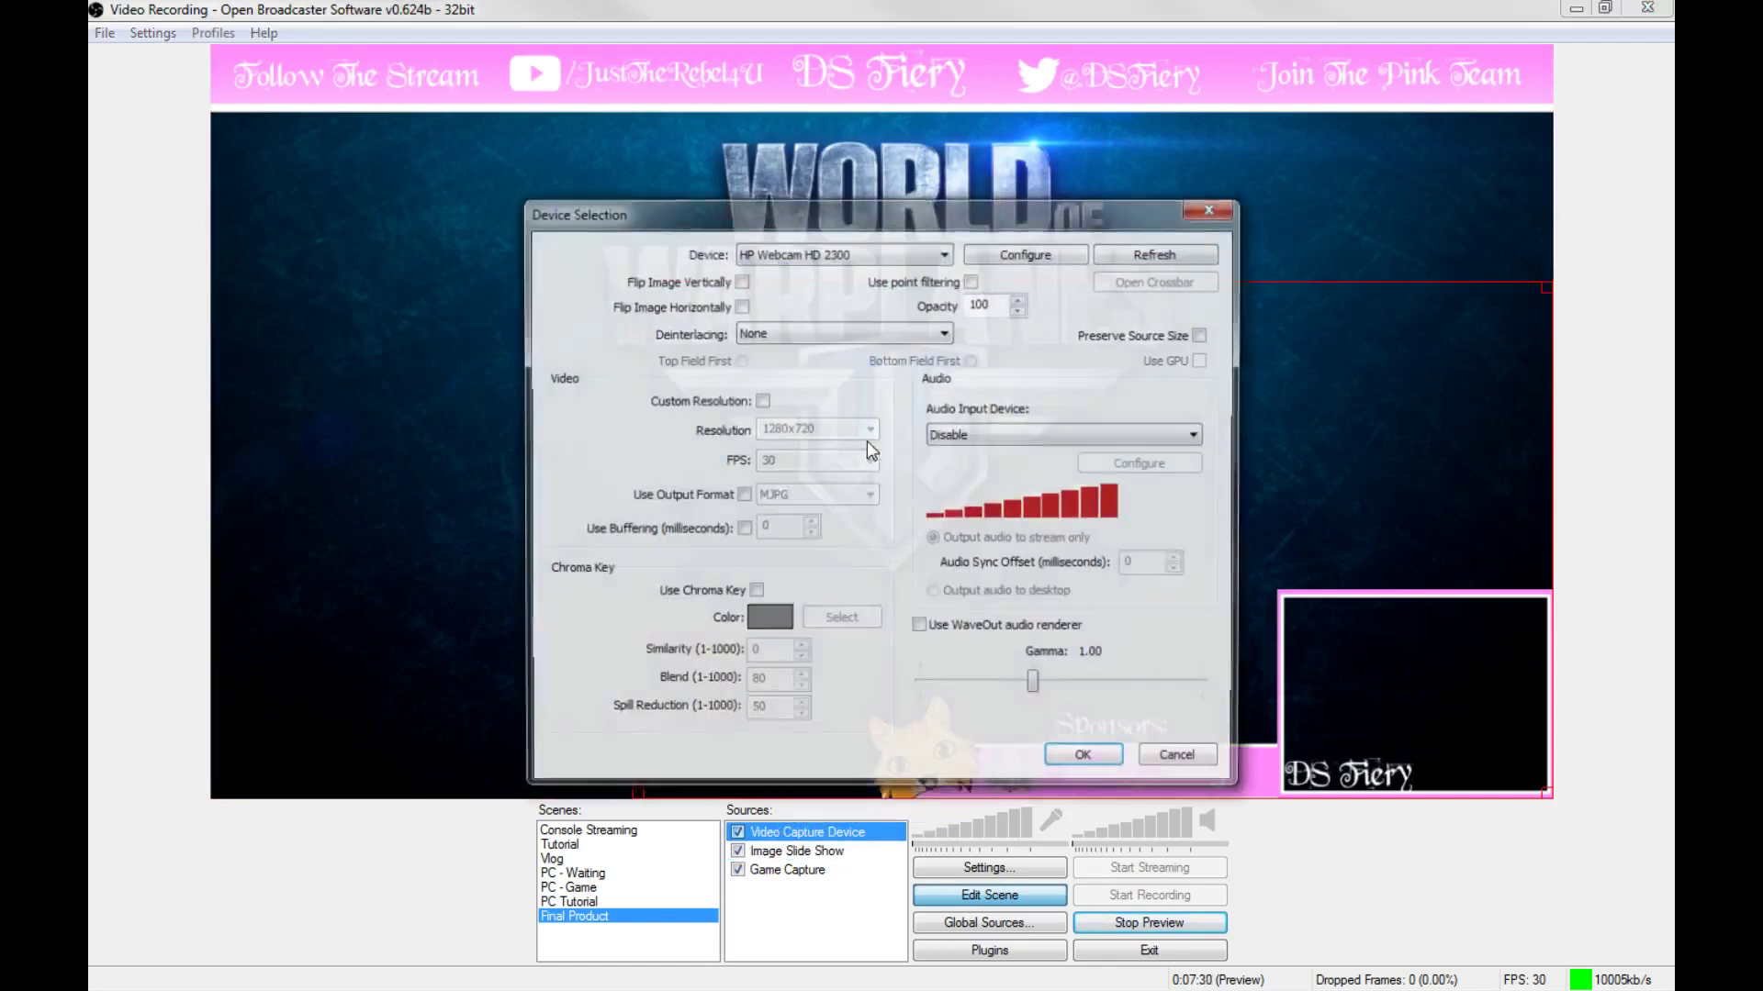
pyautogui.click(1190, 260)
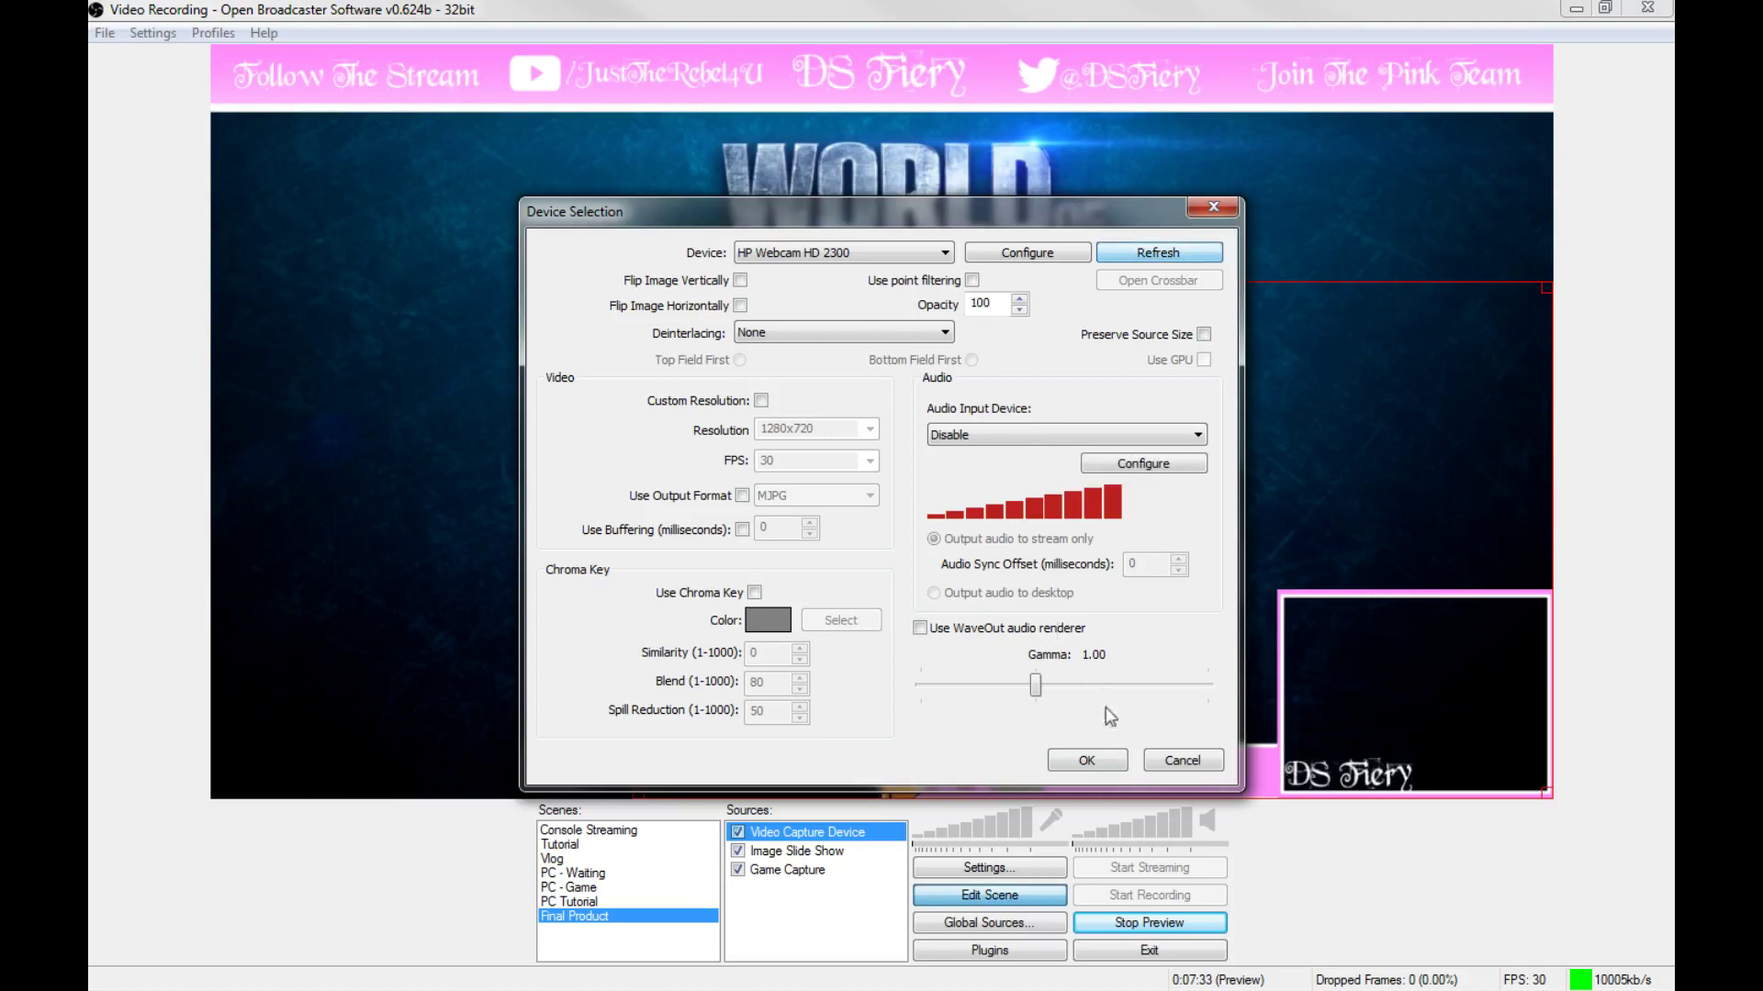
pyautogui.click(1100, 766)
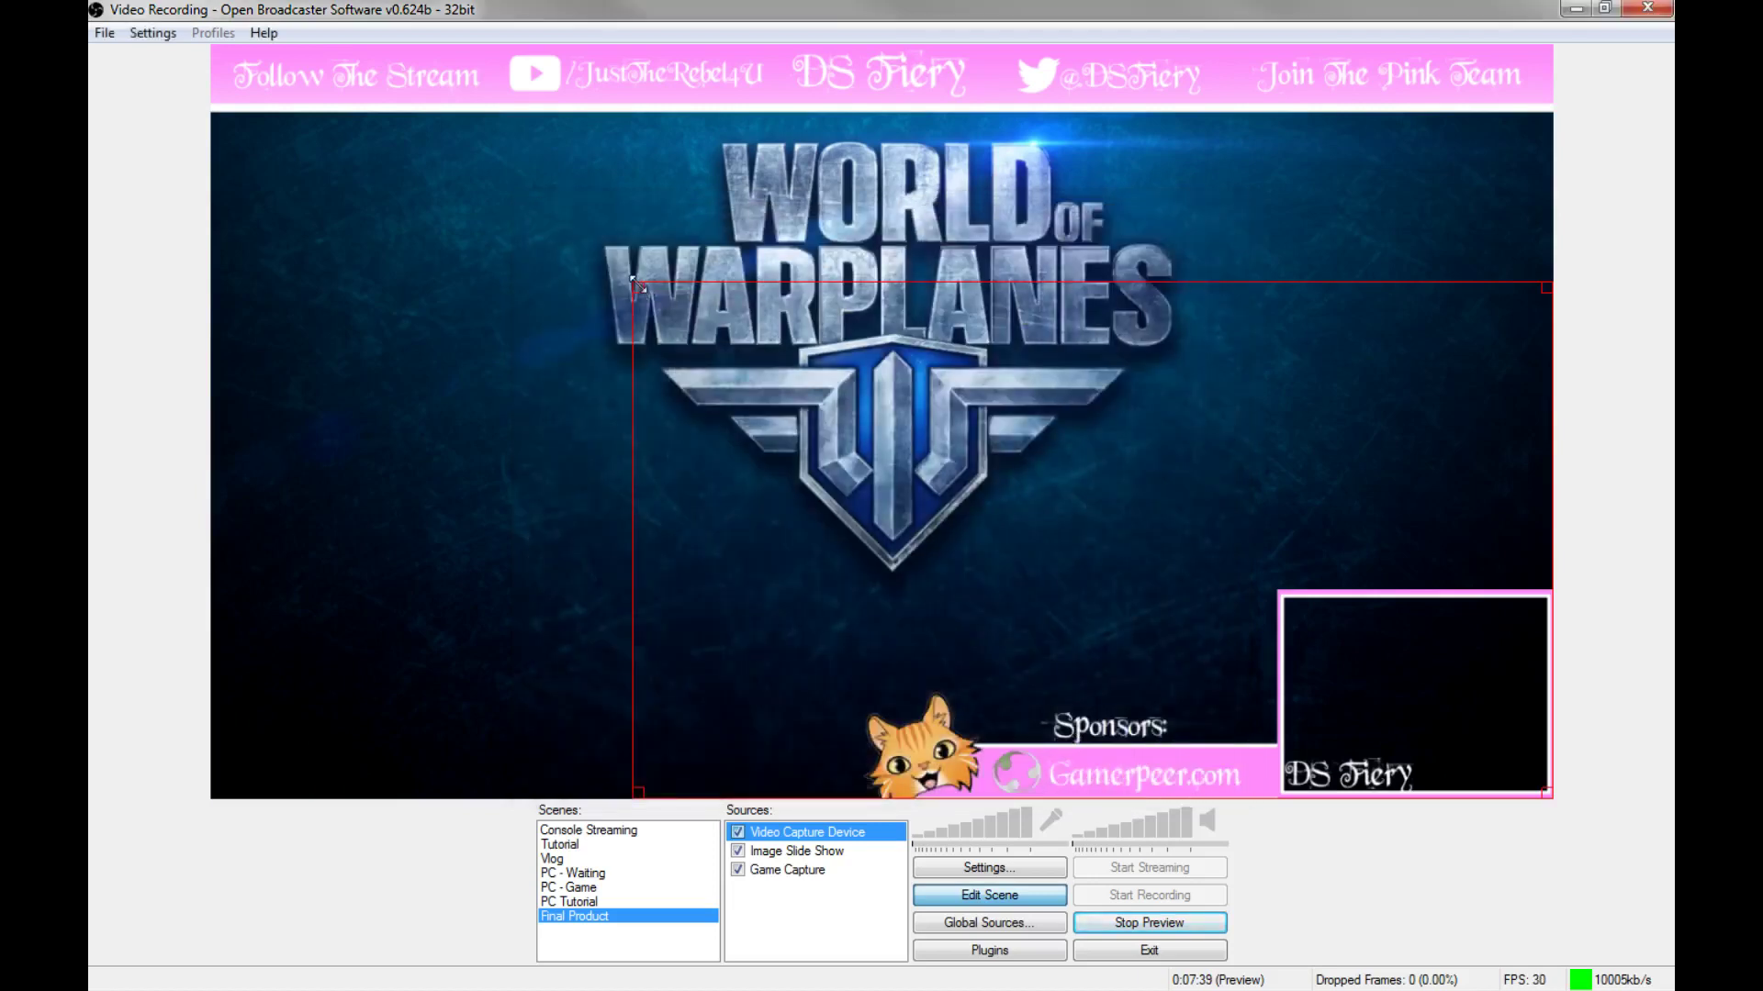
pyautogui.moveTo(640, 288); pyautogui.dragTo(1276, 592)
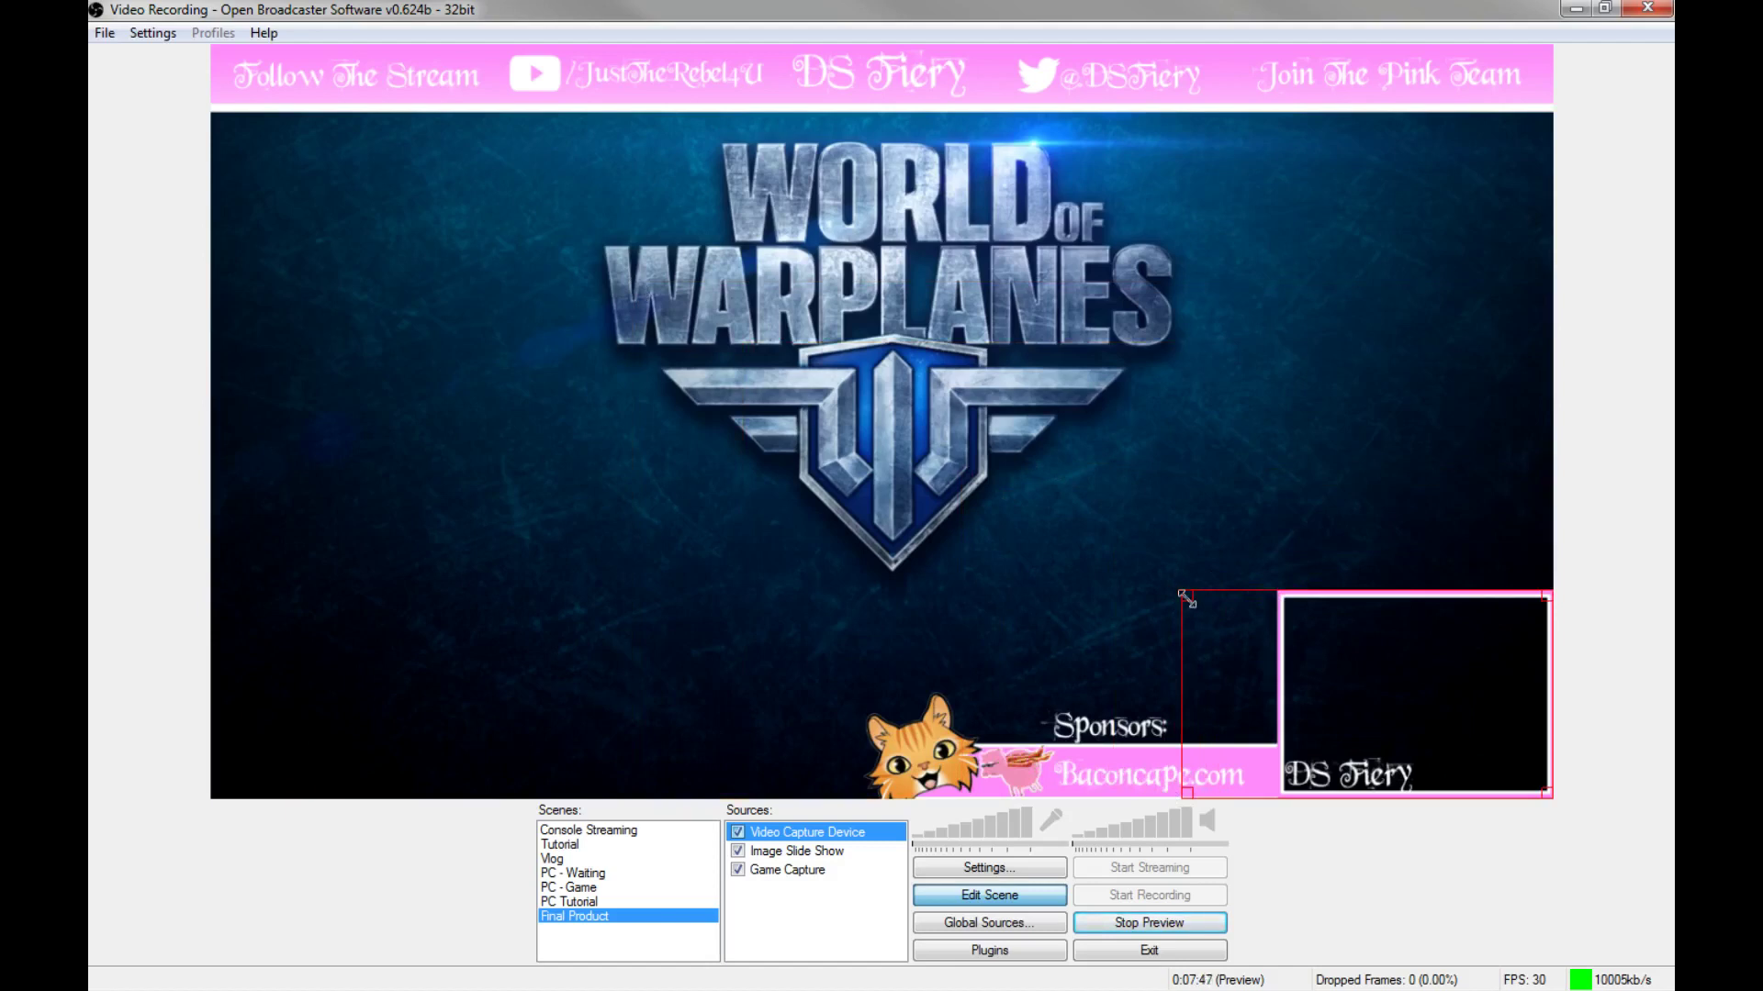
# Resize the webcam box to fill the pink frame beside the DS Fiery label
pyautogui.moveTo(1184, 597); pyautogui.dragTo(1285, 599)
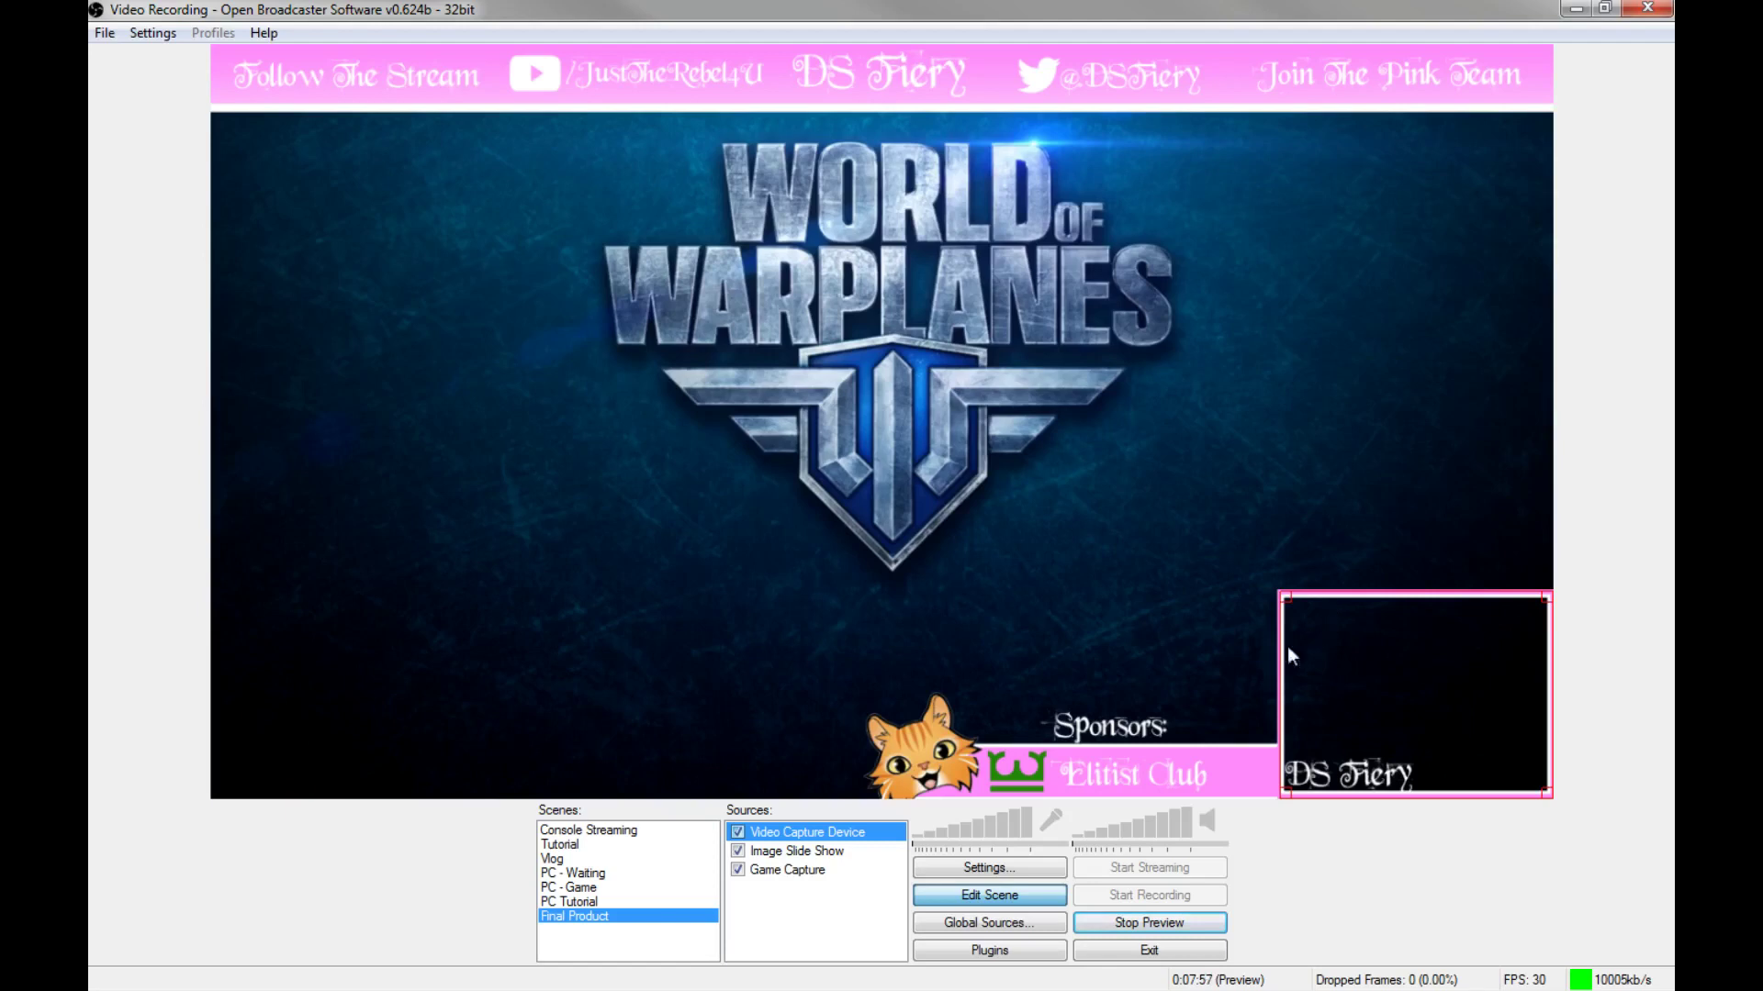
# Move Video Capture Device down below Image Slide Show via the Order menu
pyautogui.rightClick(815, 834)
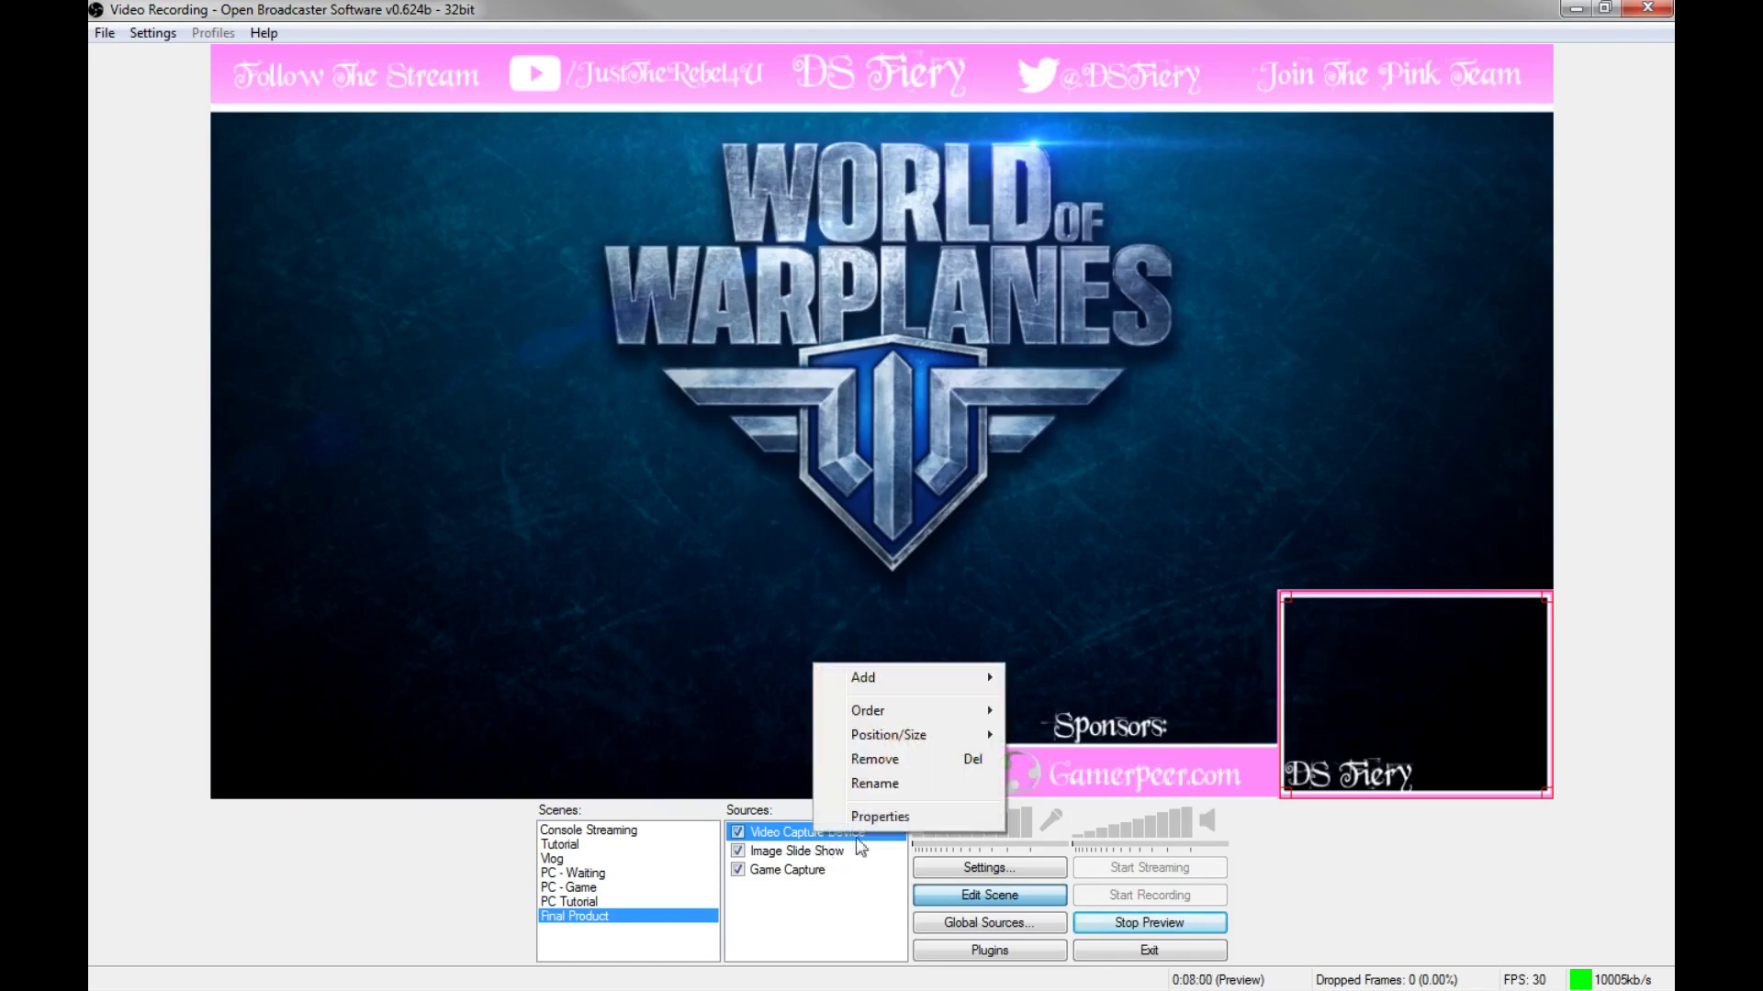
pyautogui.click(927, 714)
pyautogui.click(1065, 738)
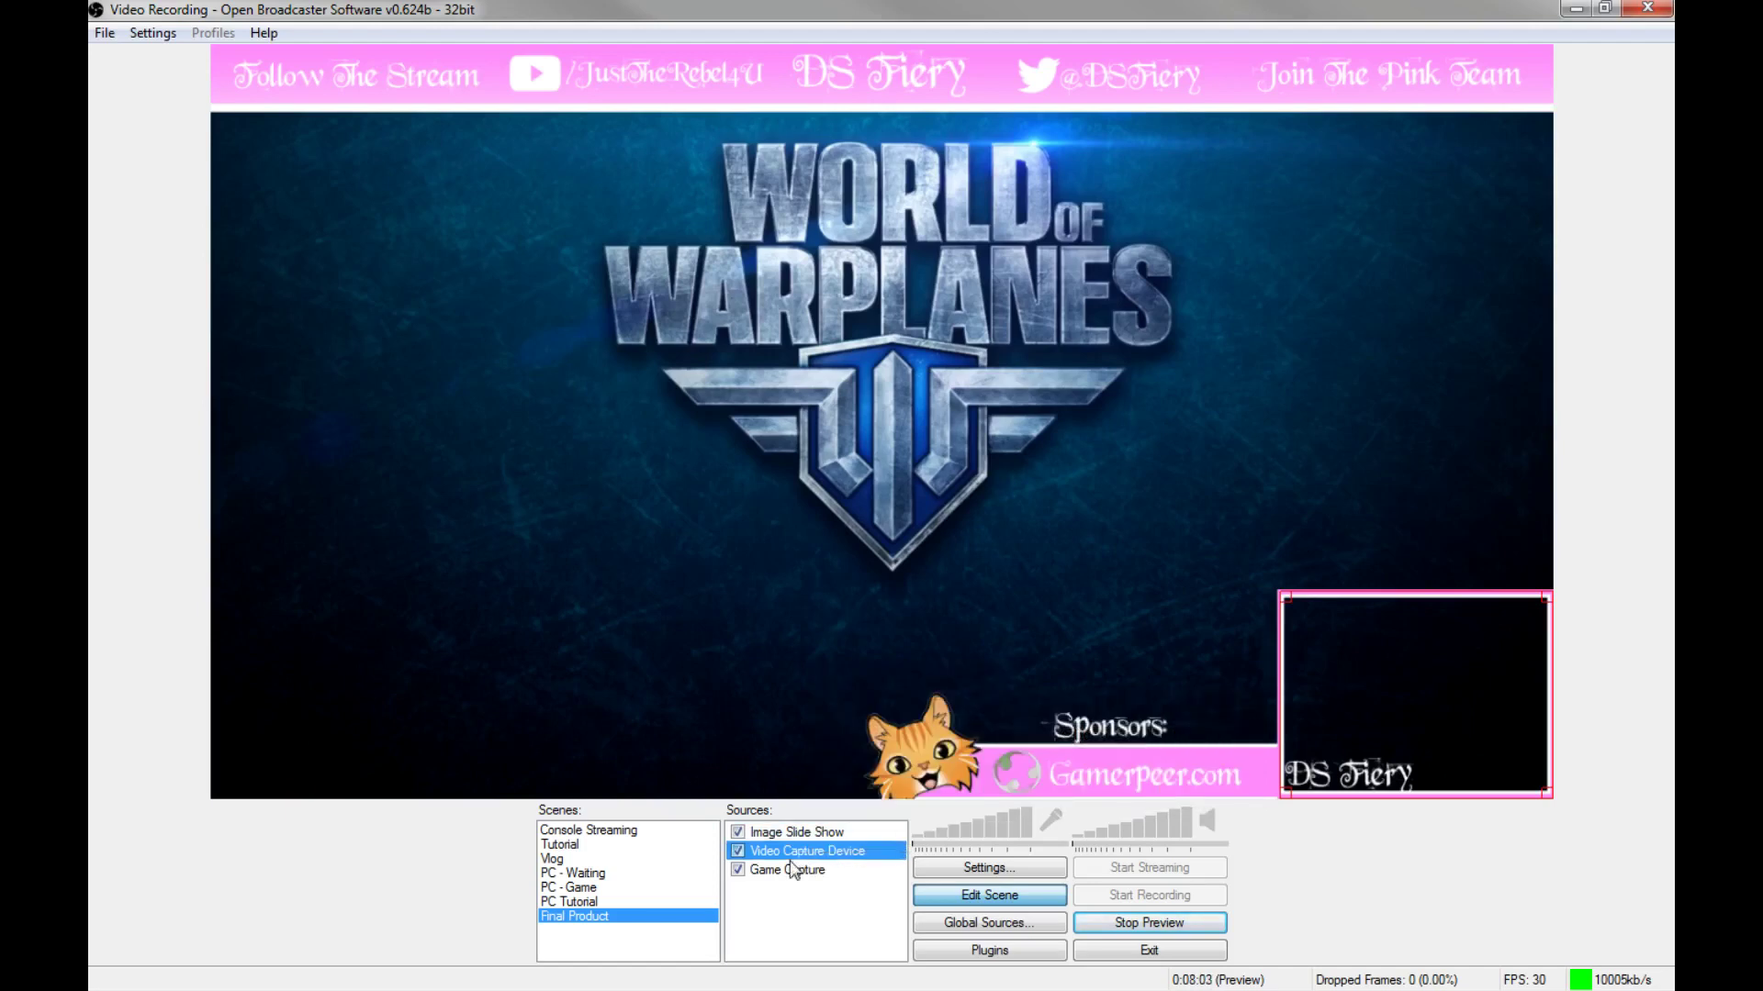
pyautogui.rightClick(795, 856)
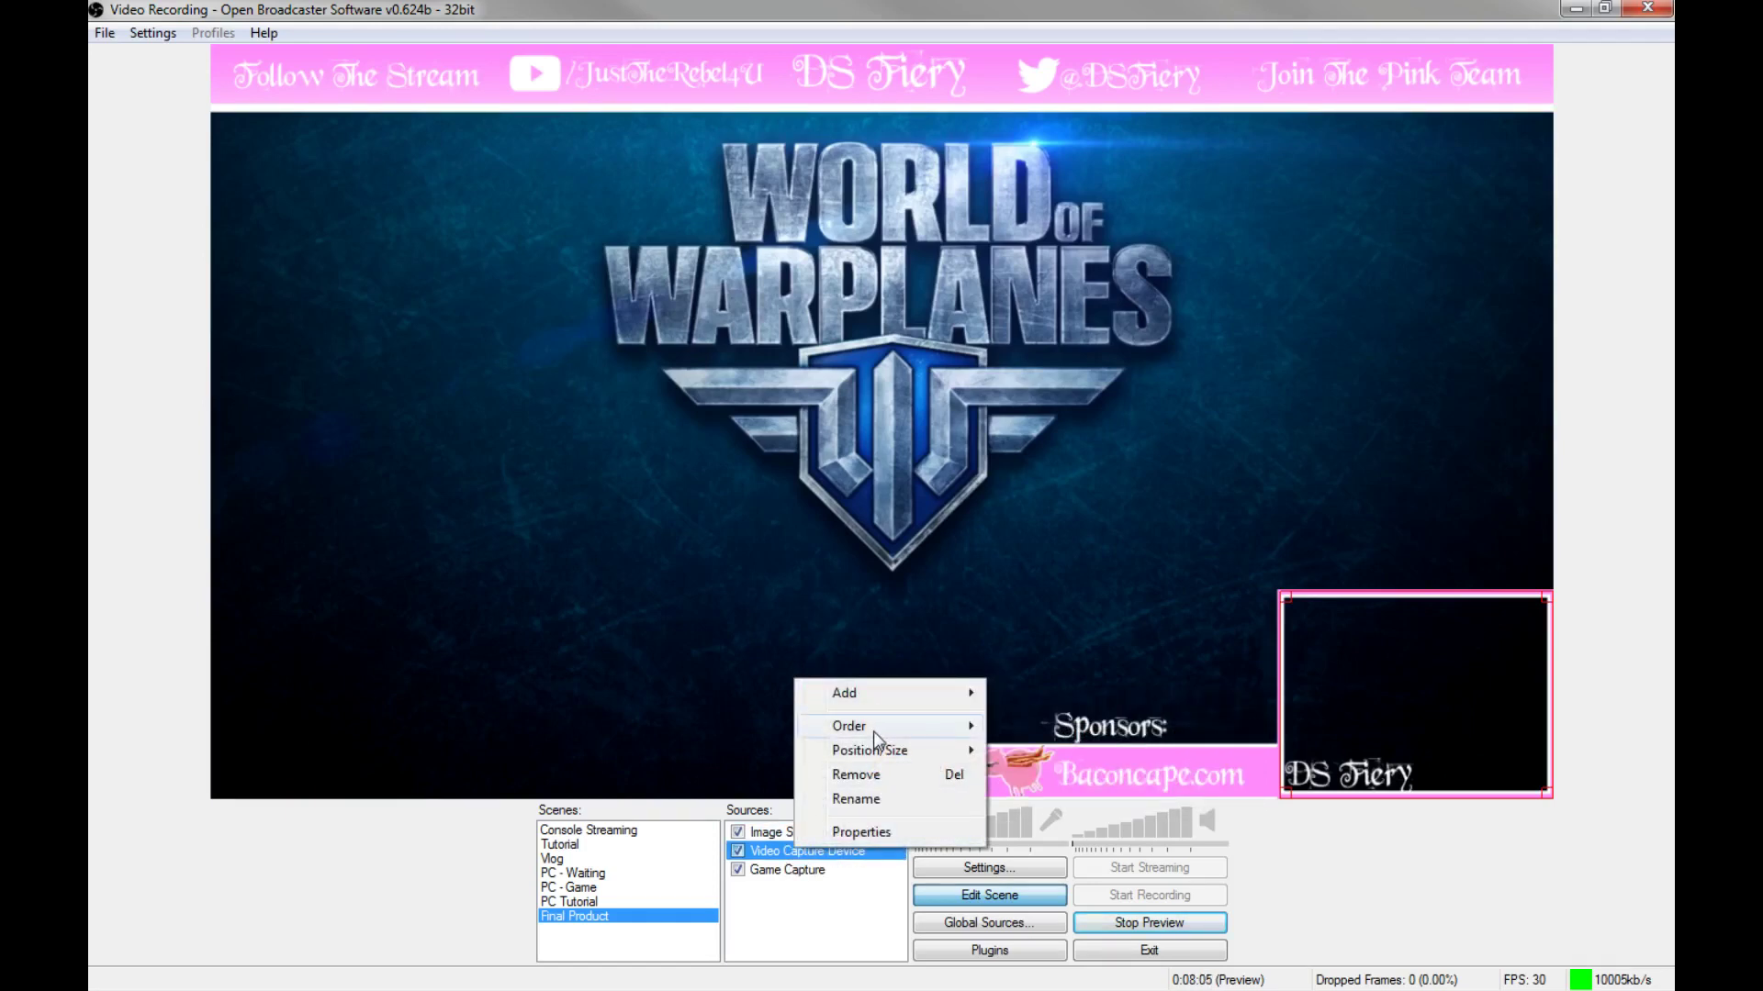
pyautogui.moveTo(873, 731)
pyautogui.click(774, 932)
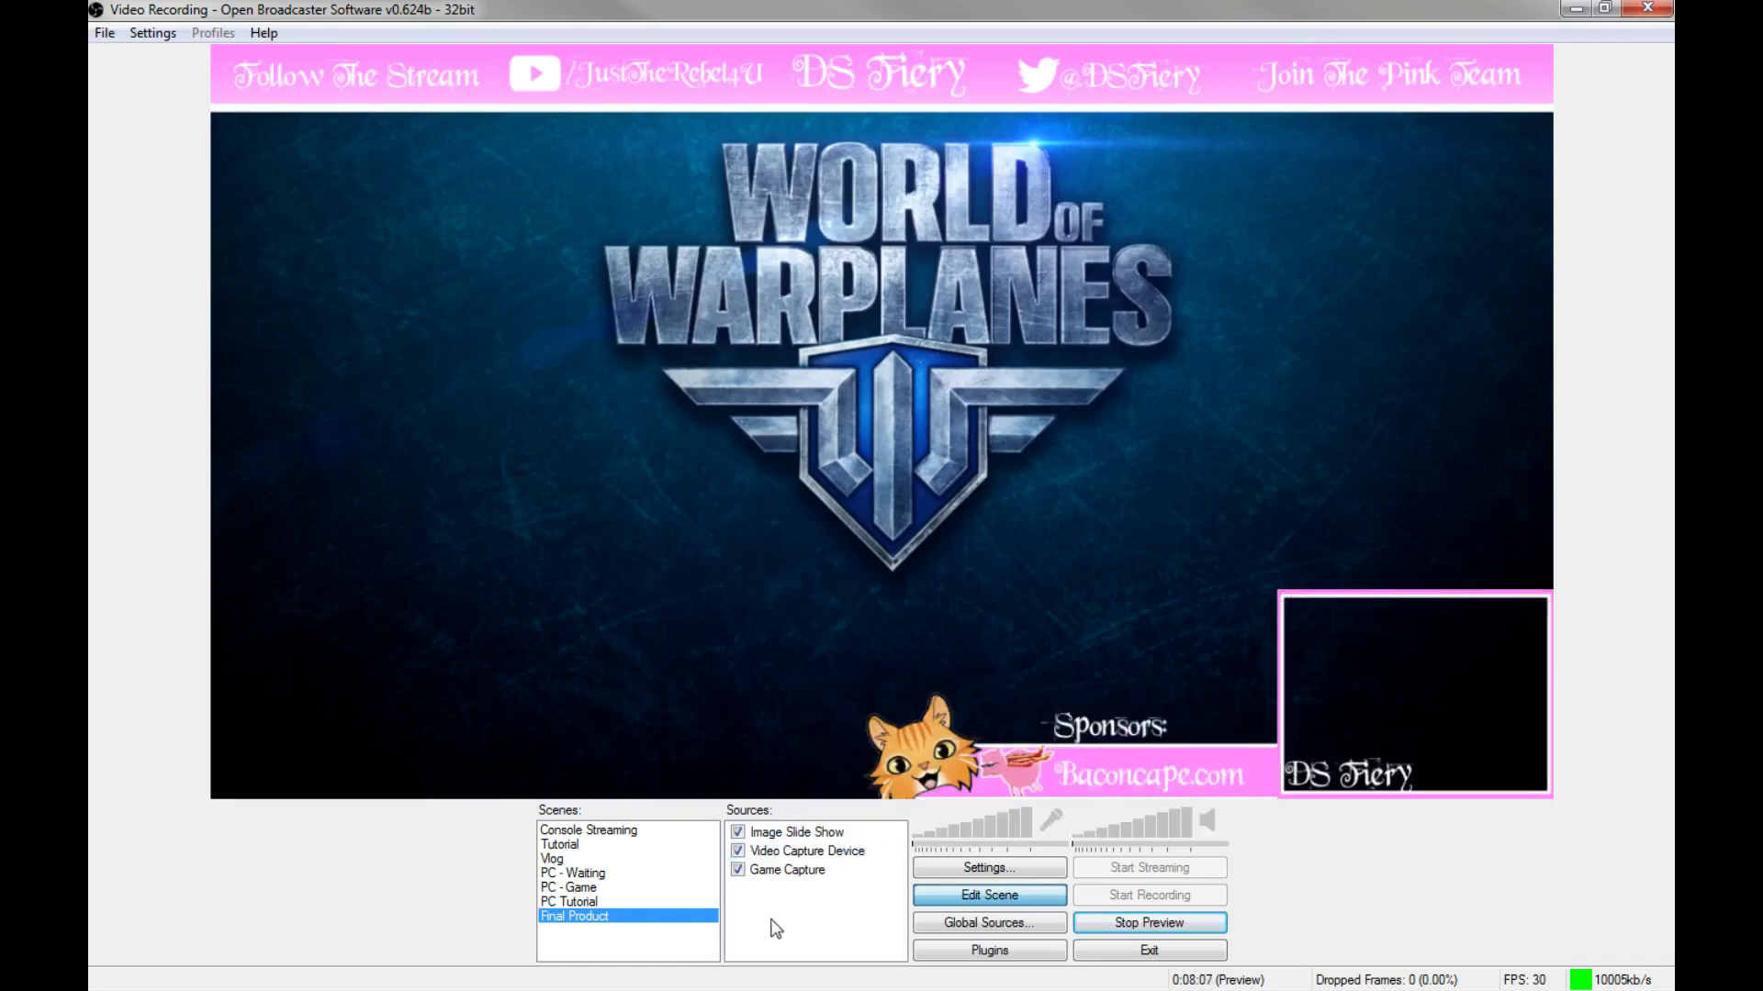
# Use Ctrl order shortcuts to settle Video Capture Device between Image Slide Show and Game Capture
pyautogui.click(797, 851)
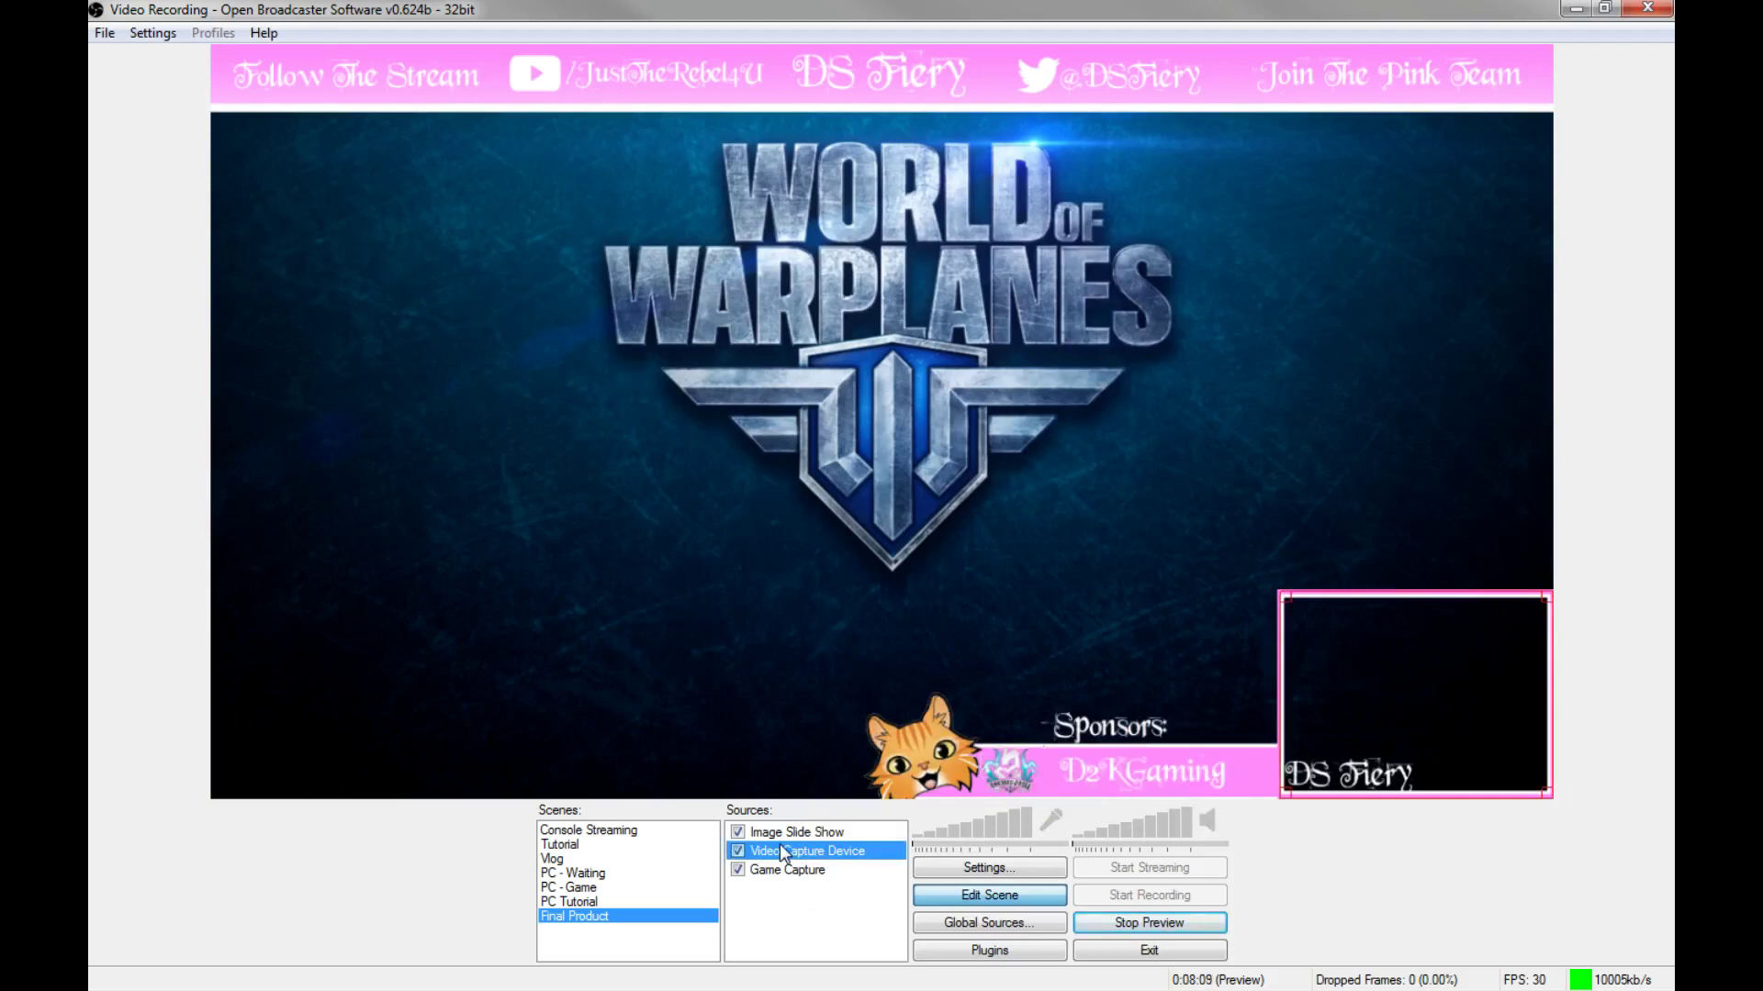
pyautogui.hotkey('ctrl', 'Up')
pyautogui.hotkey('ctrl', 'Down')
pyautogui.hotkey('ctrl', 'Down')
pyautogui.hotkey('ctrl', 'Home')
pyautogui.hotkey('ctrl', 'End')
pyautogui.hotkey('ctrl', 'Home')
pyautogui.hotkey('ctrl', 'Down')
pyautogui.click(779, 833)
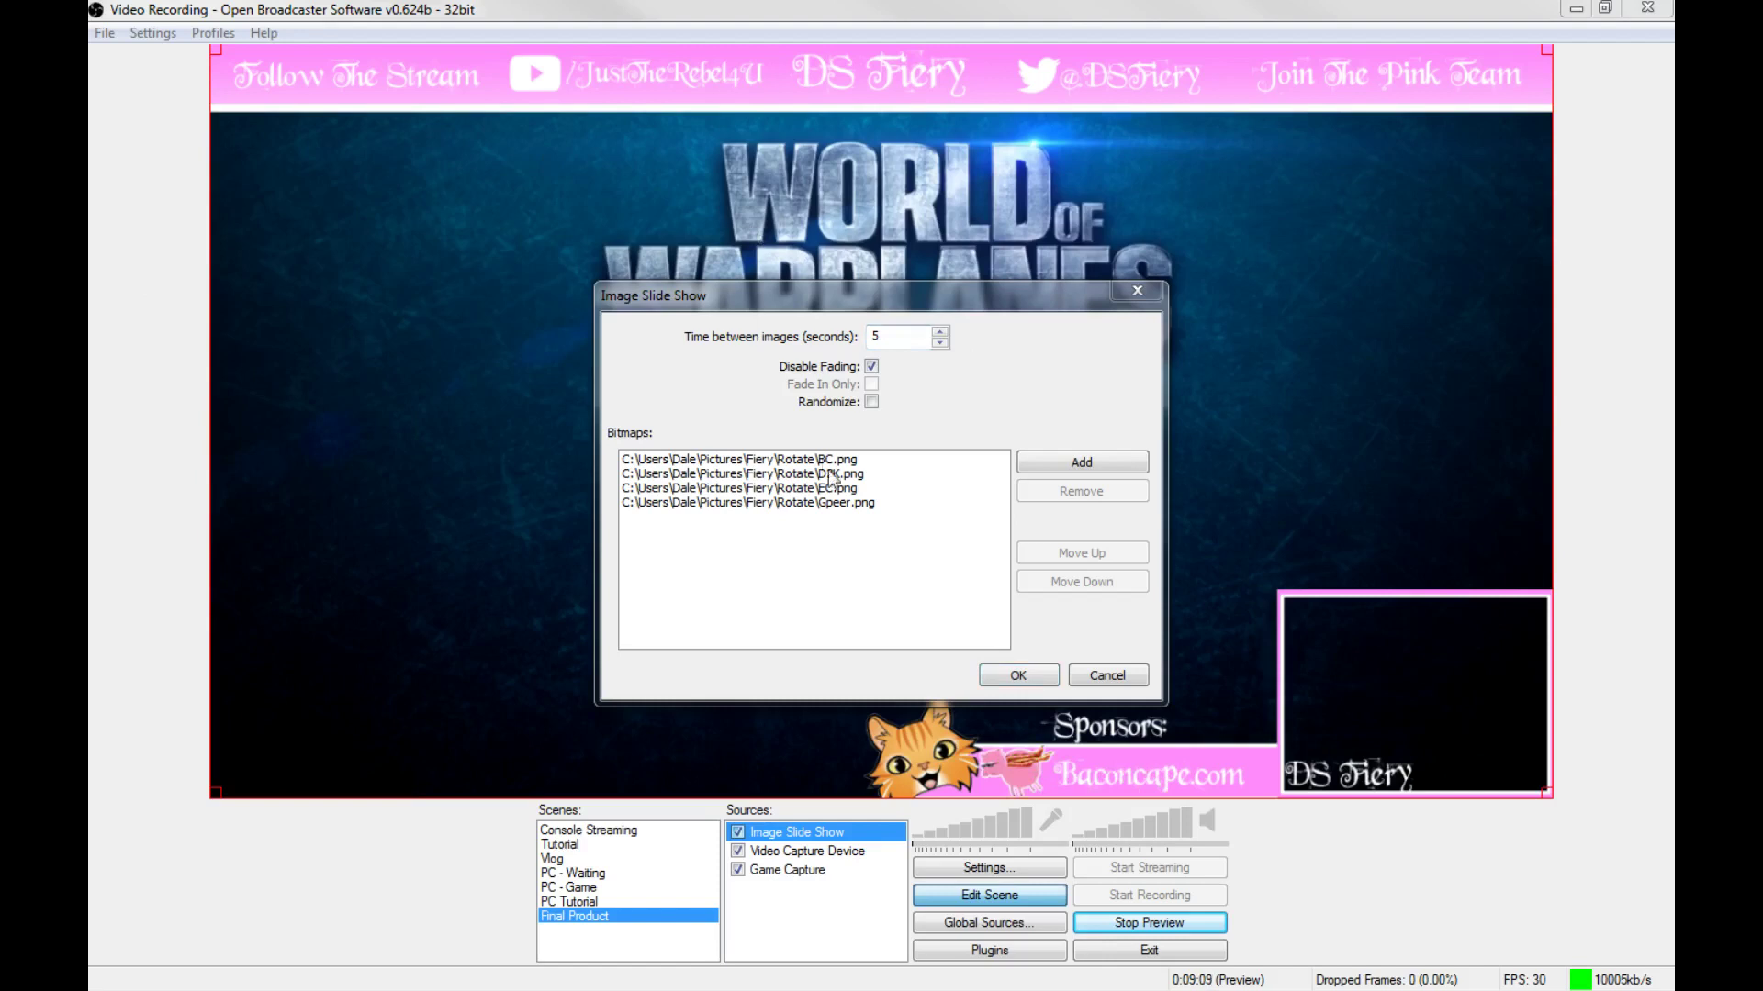
# Close the Image Slide Show settings, keeping the four banners at a 5-second interval
pyautogui.click(1016, 676)
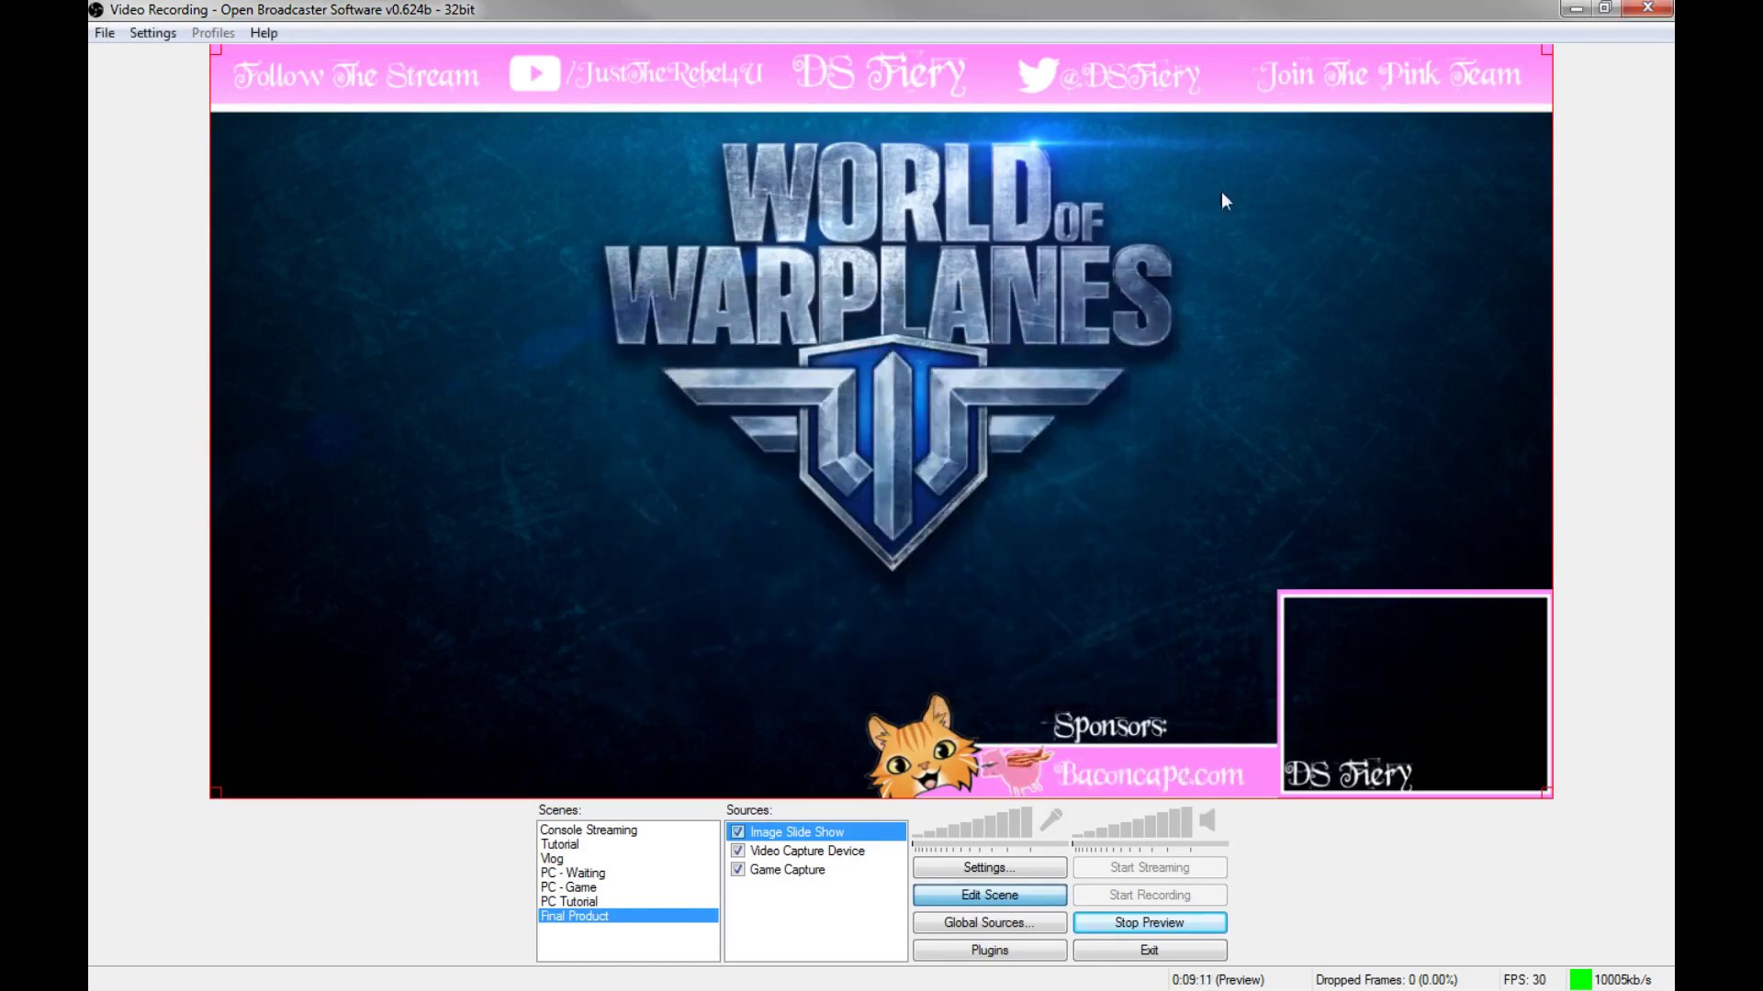
# Exit OBS, ending the session with the Final Product scene still loaded
pyautogui.click(1646, 11)
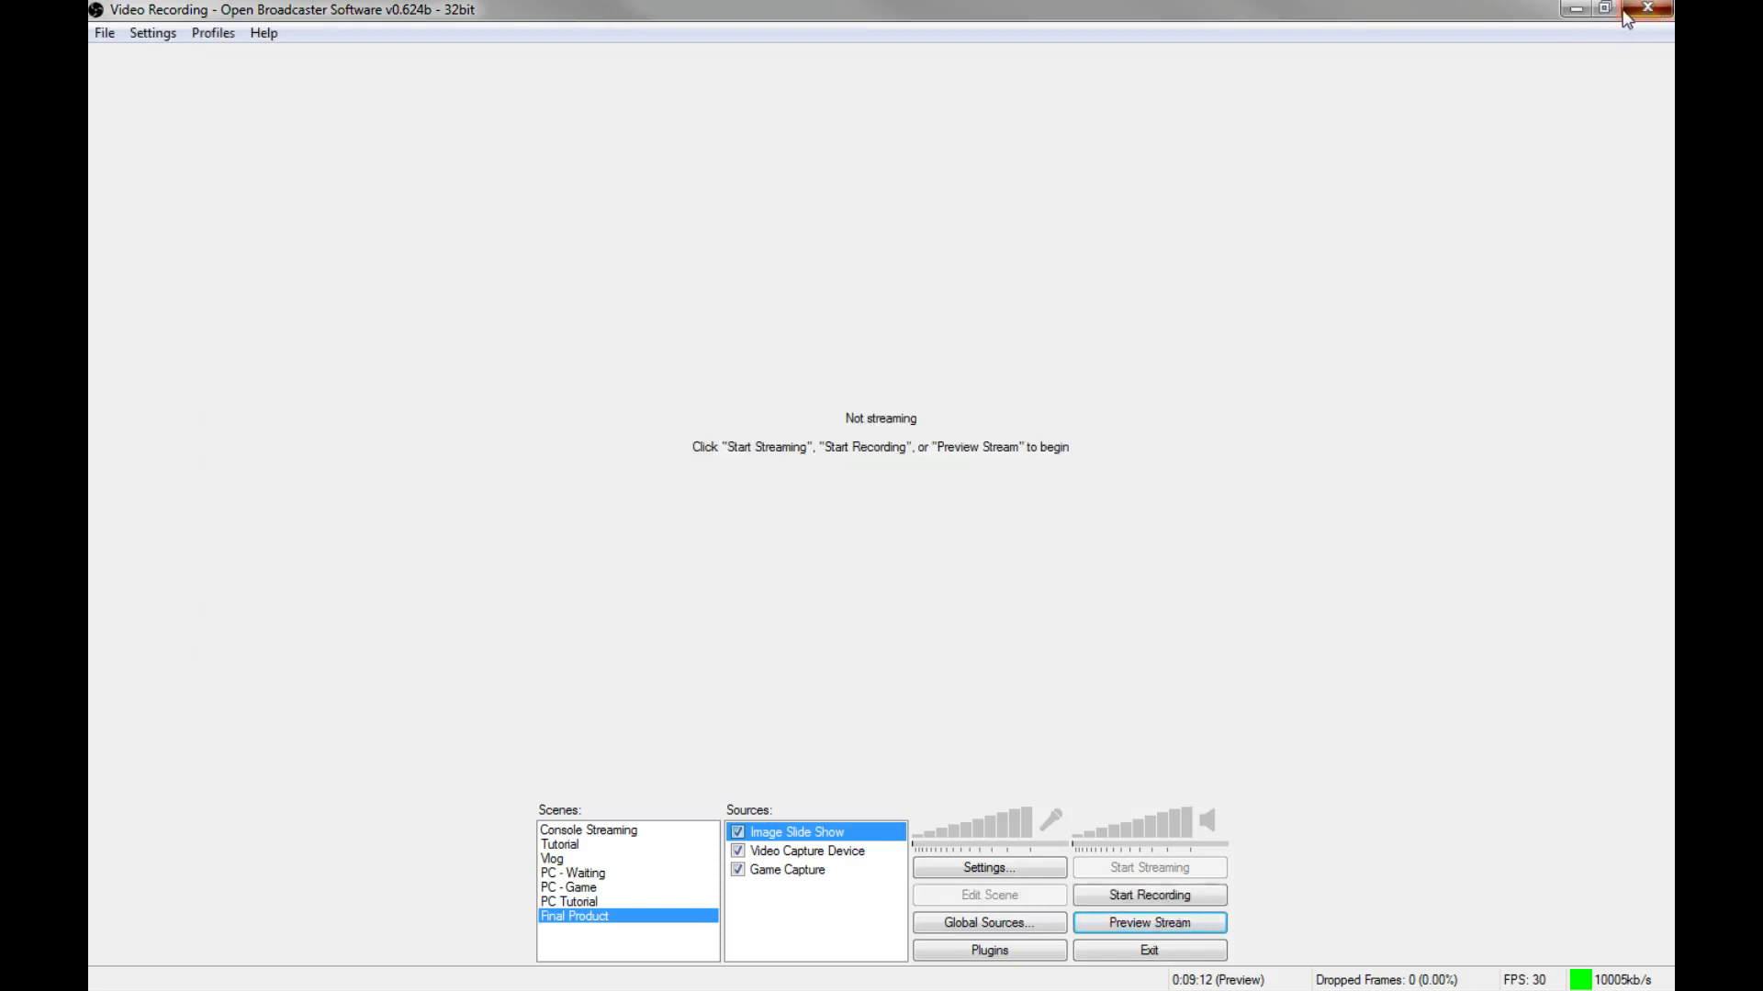